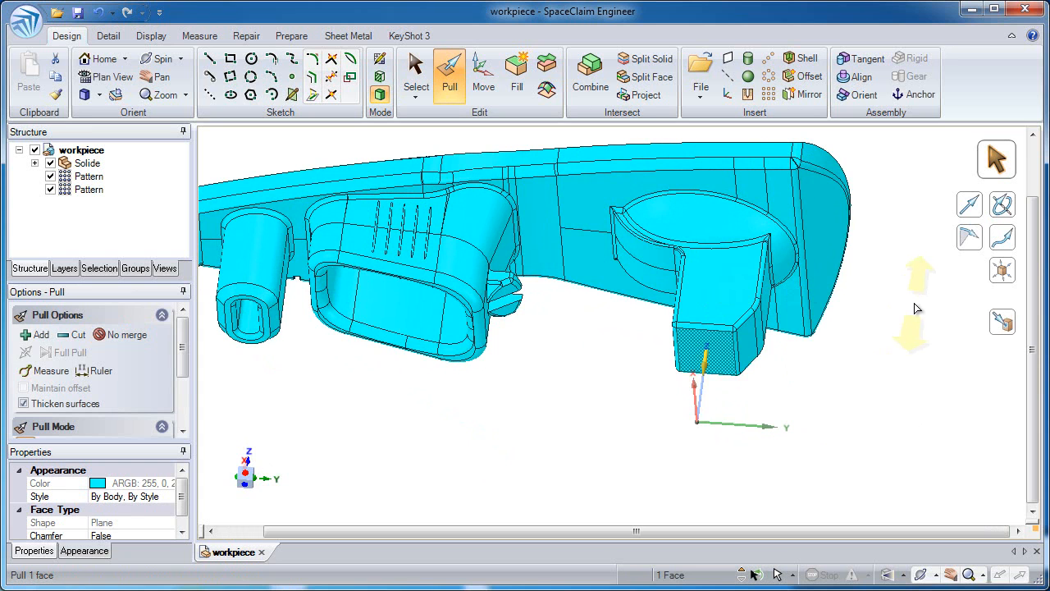
Step: Undo the trial pull of the arm's end face and lock the Solide component against editing
mouse_move(912, 308)
mouse_down()
mouse_move(908, 343)
mouse_move(923, 299)
mouse_move(914, 318)
mouse_up()
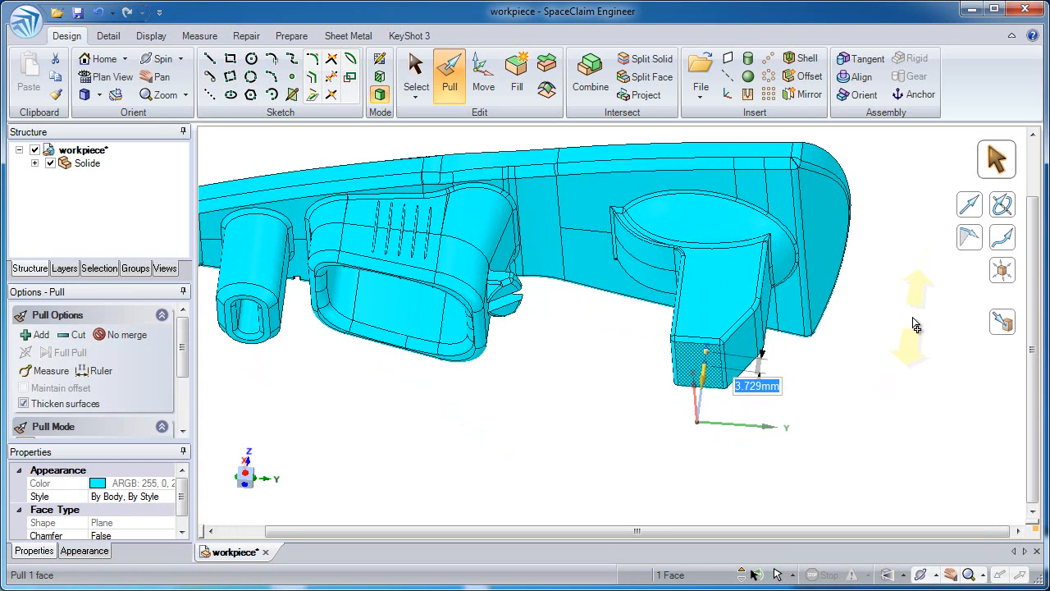
key(ctrl+z)
right_click(83, 163)
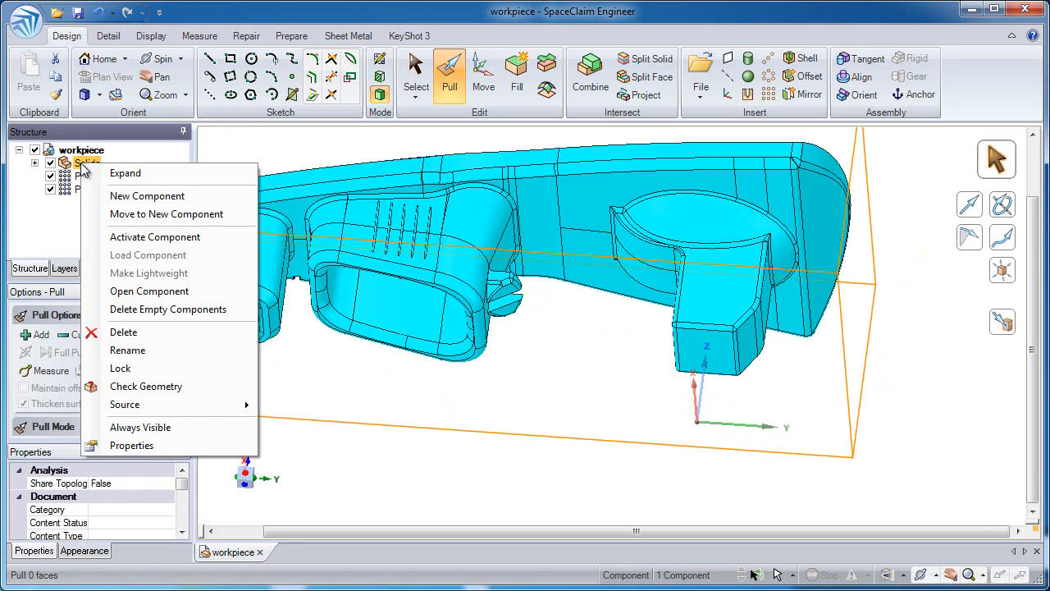
click(138, 367)
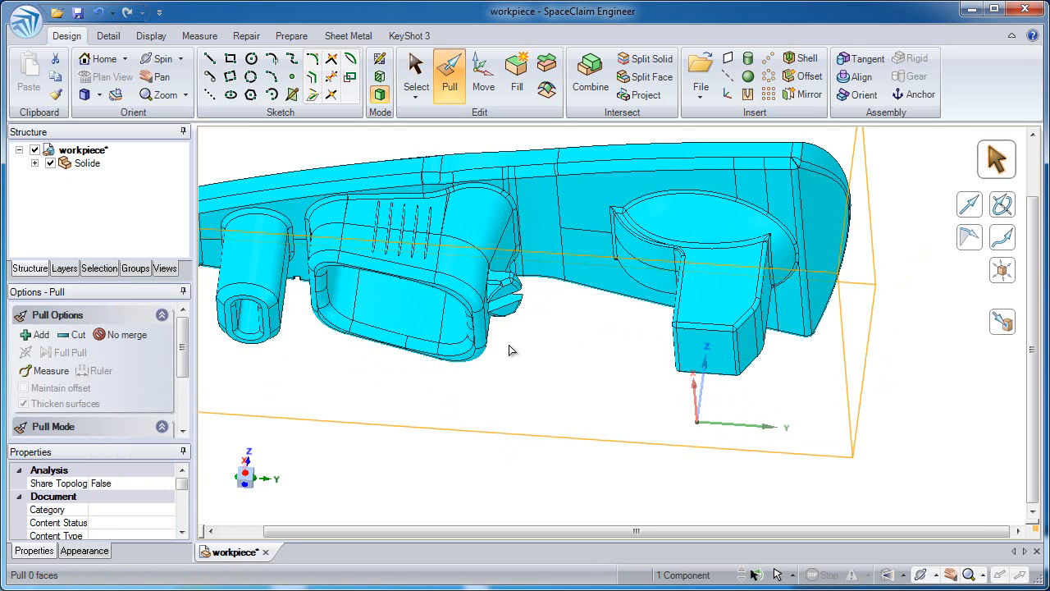
click(699, 359)
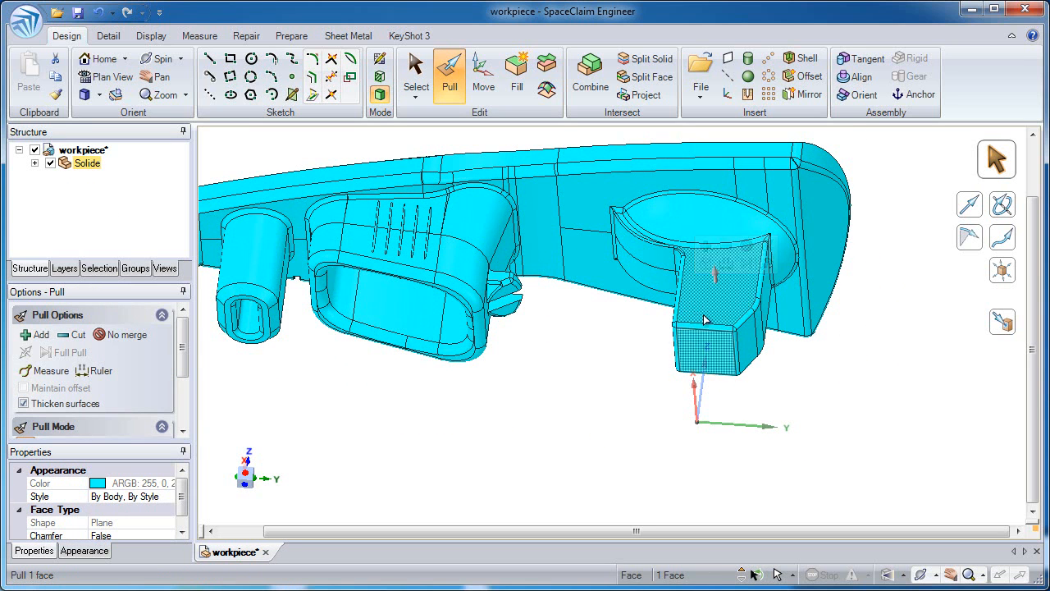
click(837, 355)
Step: Start a sketch on the plane defined by the coordinate system's X and Y axes, viewed head-on
middle_drag(837, 355, 713, 391)
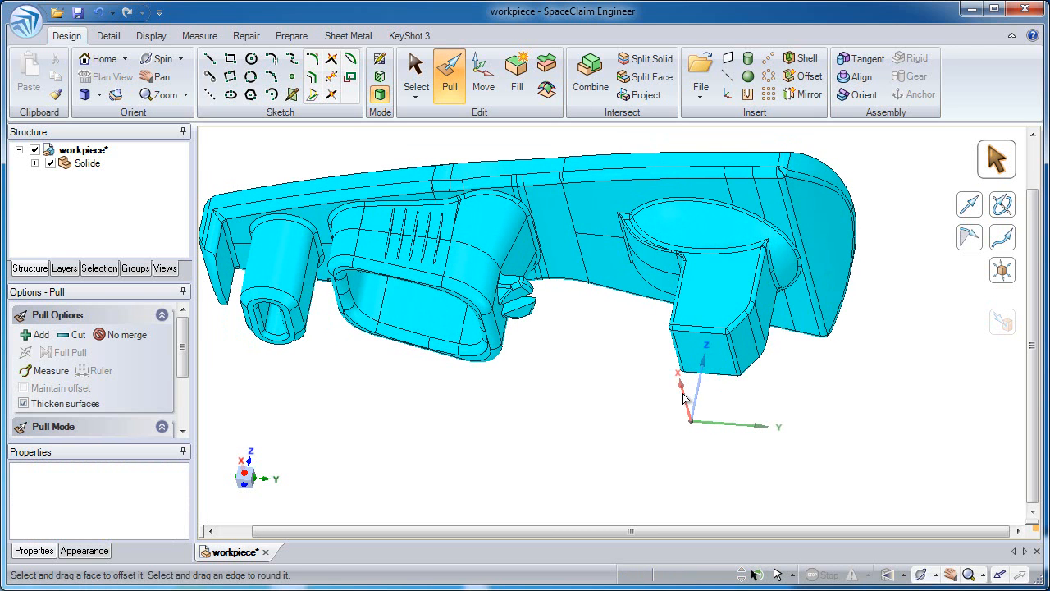
key(s)
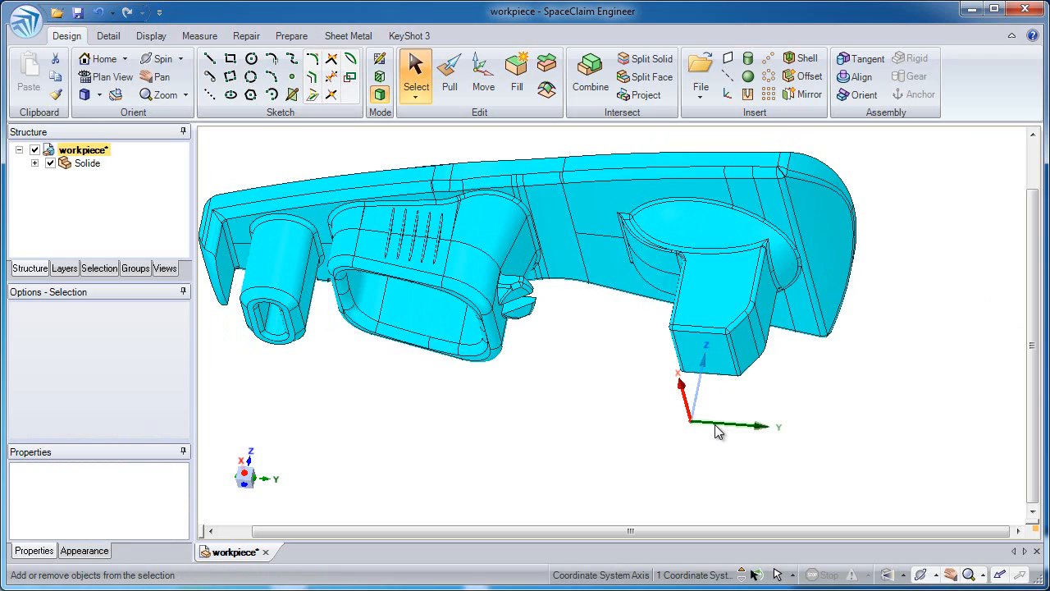
key(k)
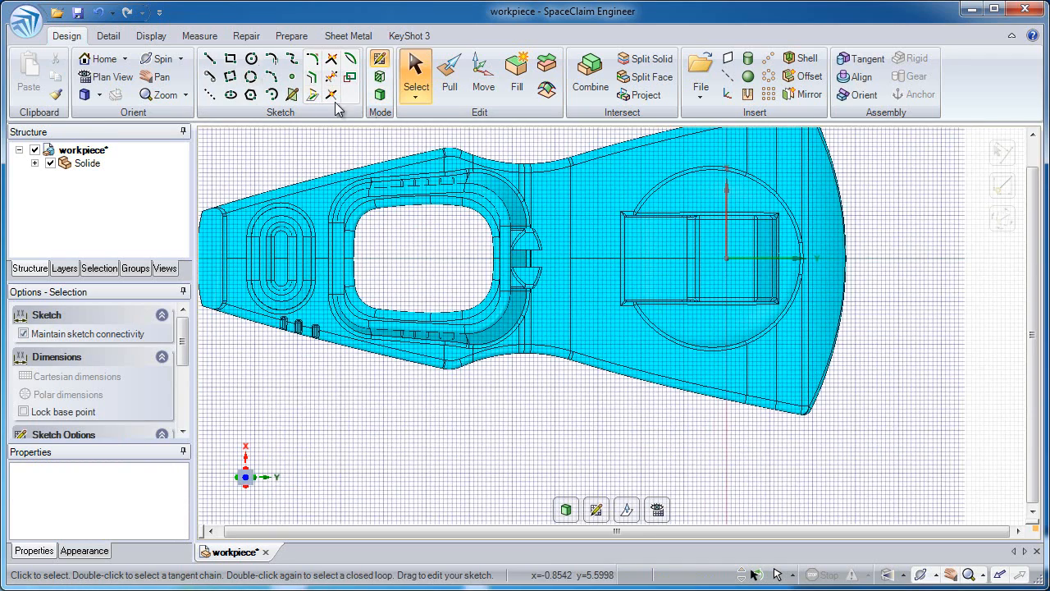
Step: Sketch a centre-defined rectangle 10 mm wide and 8 mm high over the small oval boss
click(229, 58)
scroll(305, 206, up, 5)
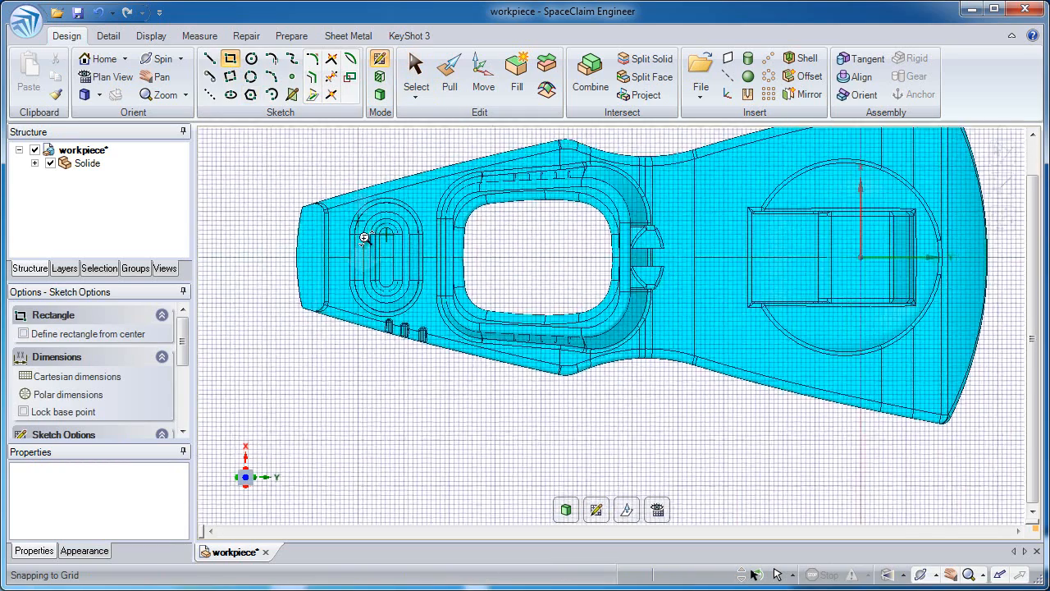
click(368, 302)
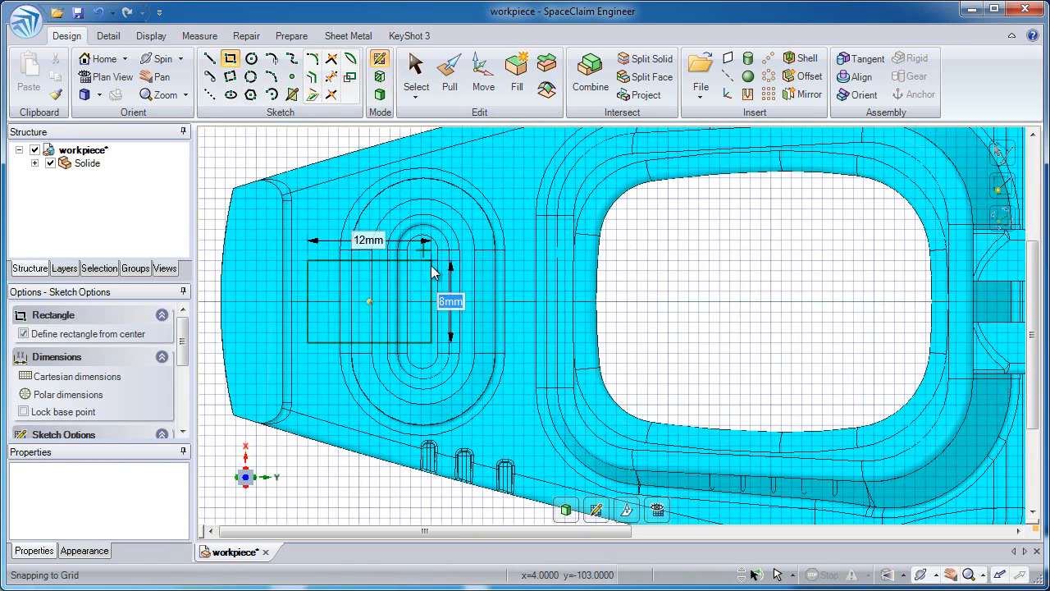
scroll(424, 269, up, 3)
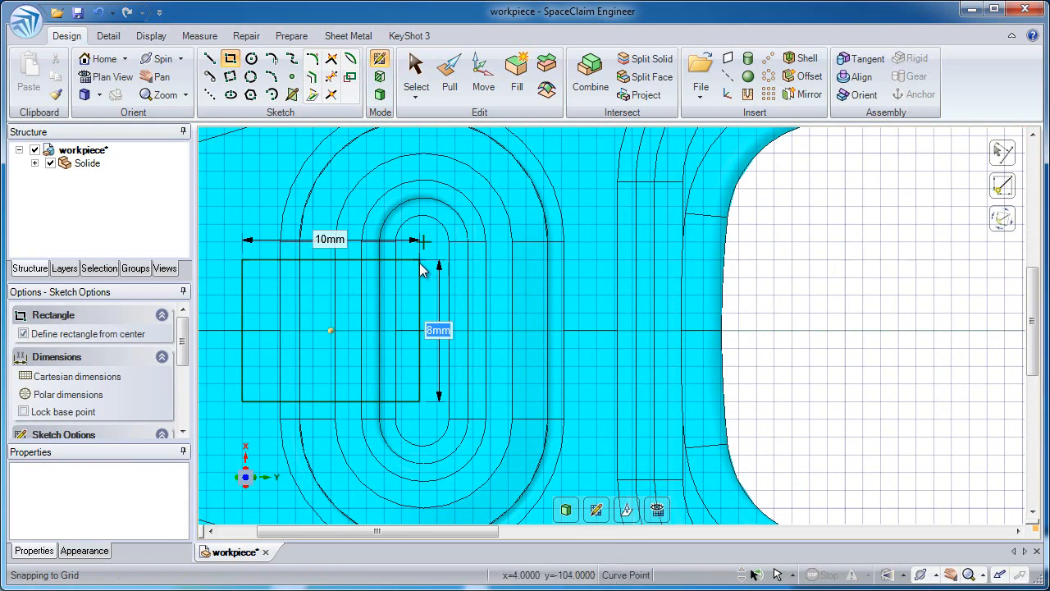
click(421, 269)
Step: Sketch a circle about 58.3 mm in diameter, concentric with the workpiece's round recess
scroll(458, 341, down, 5)
ctrl+middle_drag(719, 302, 370, 284)
key(c)
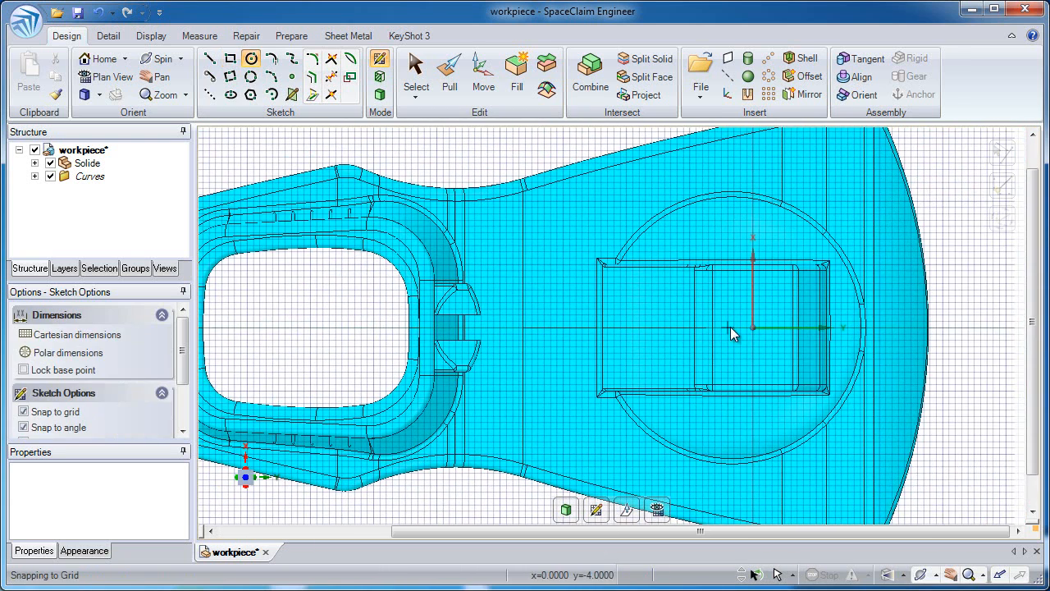
click(730, 326)
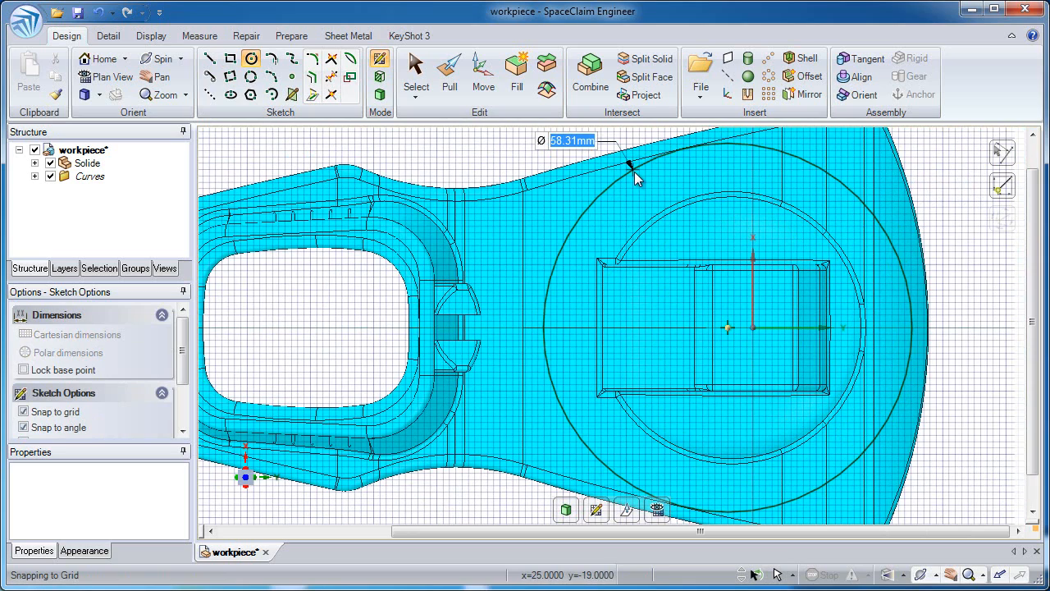
scroll(590, 304, down, 5)
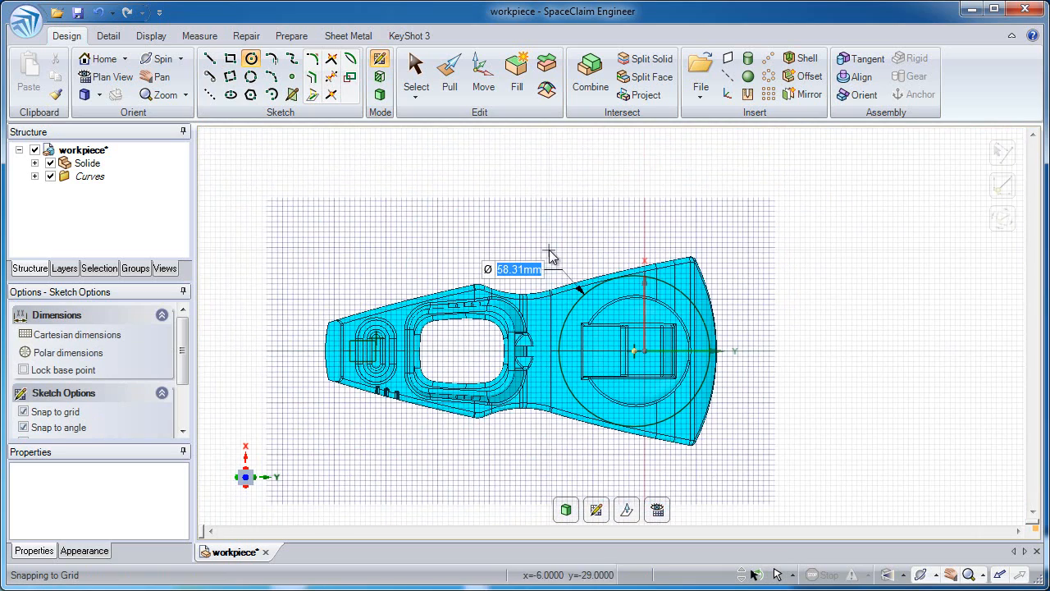
Step: Sketch a centre-defined rectangle 214 mm by 114 mm enclosing the whole workpiece
key(r)
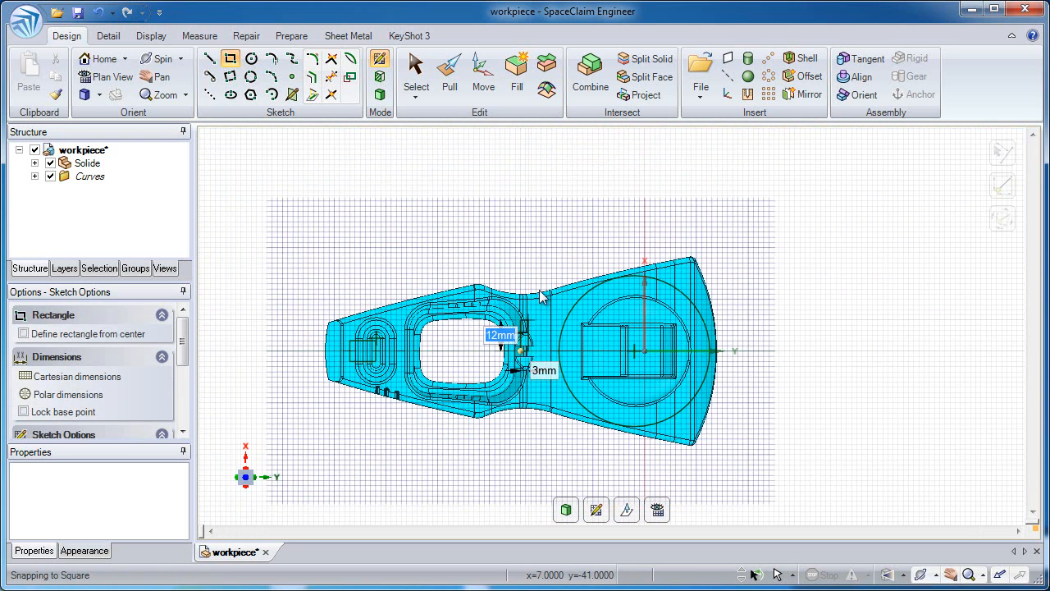
click(522, 349)
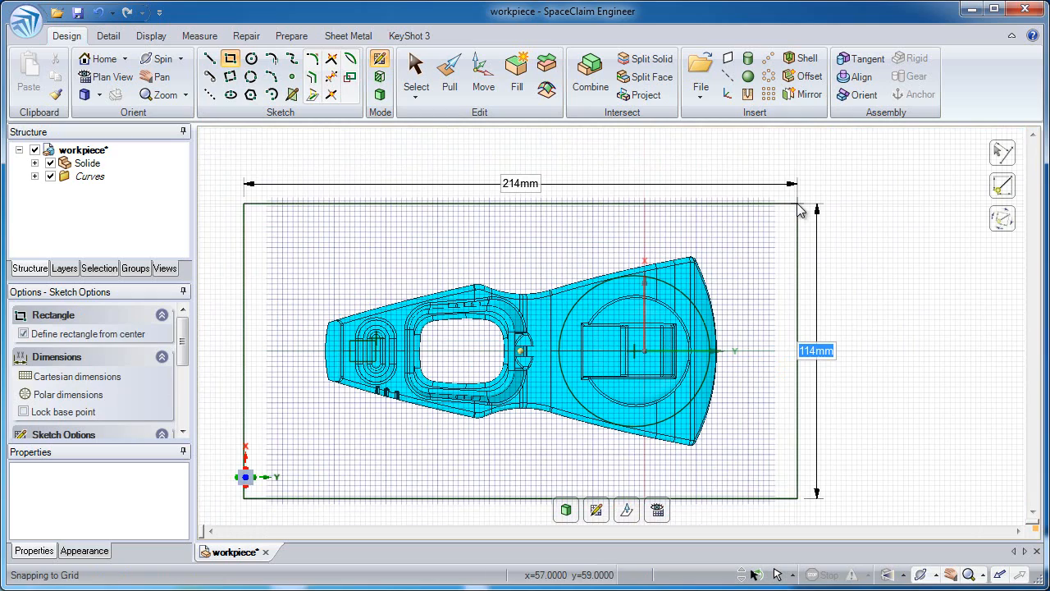
click(800, 212)
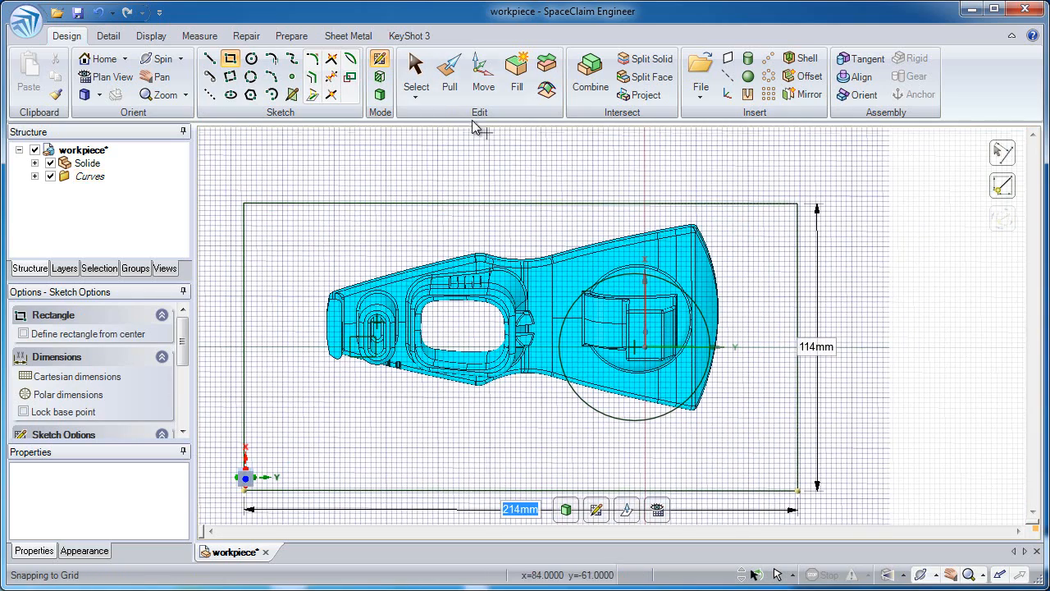
Step: Pull the circular and small rectangular sketch regions upward about 89 mm through the workpiece as solids, without merging
click(450, 80)
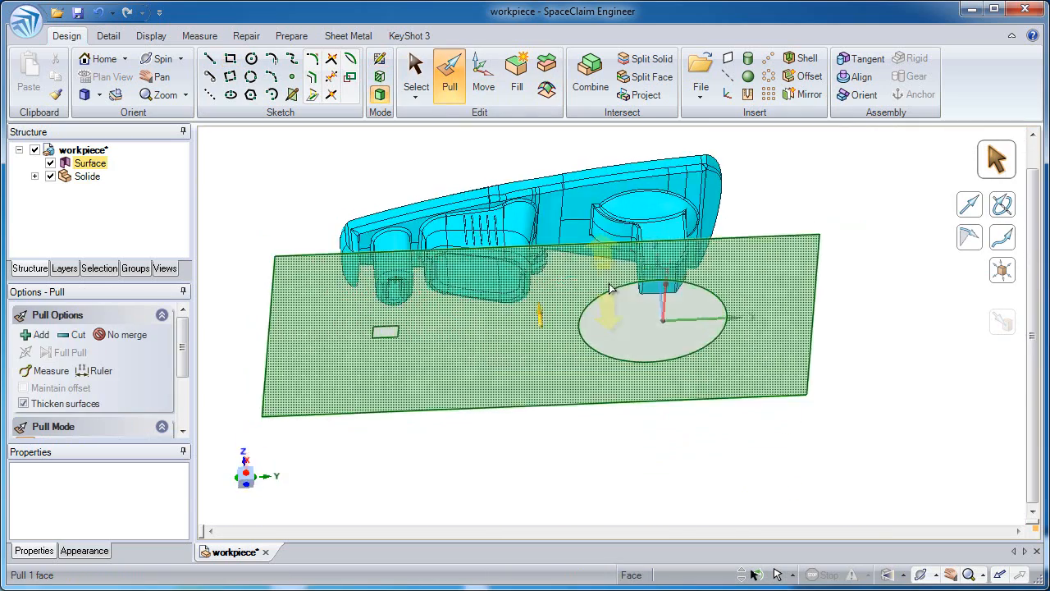
click(676, 321)
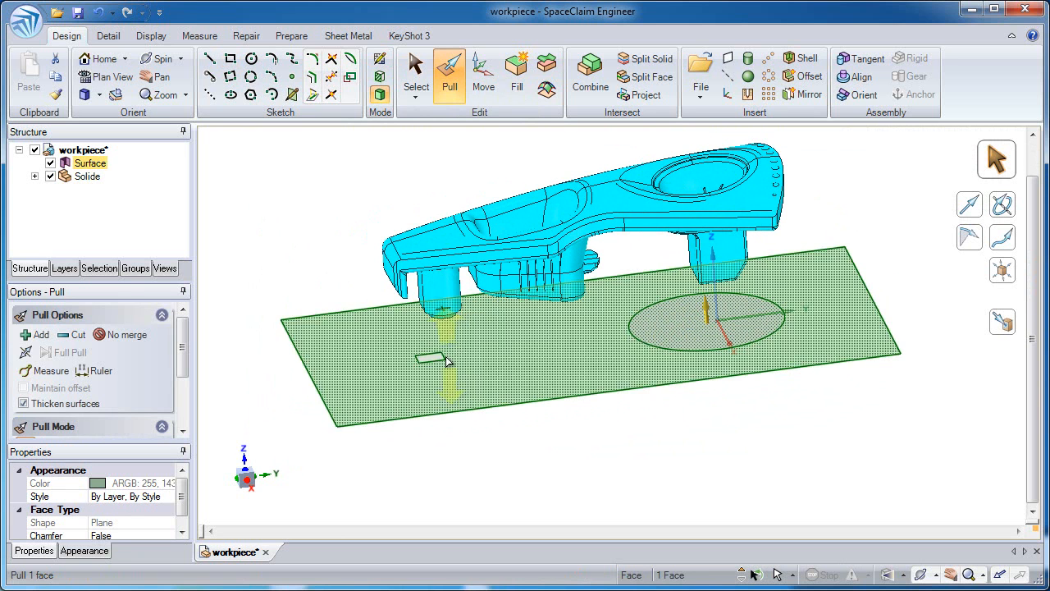
ctrl+click(427, 357)
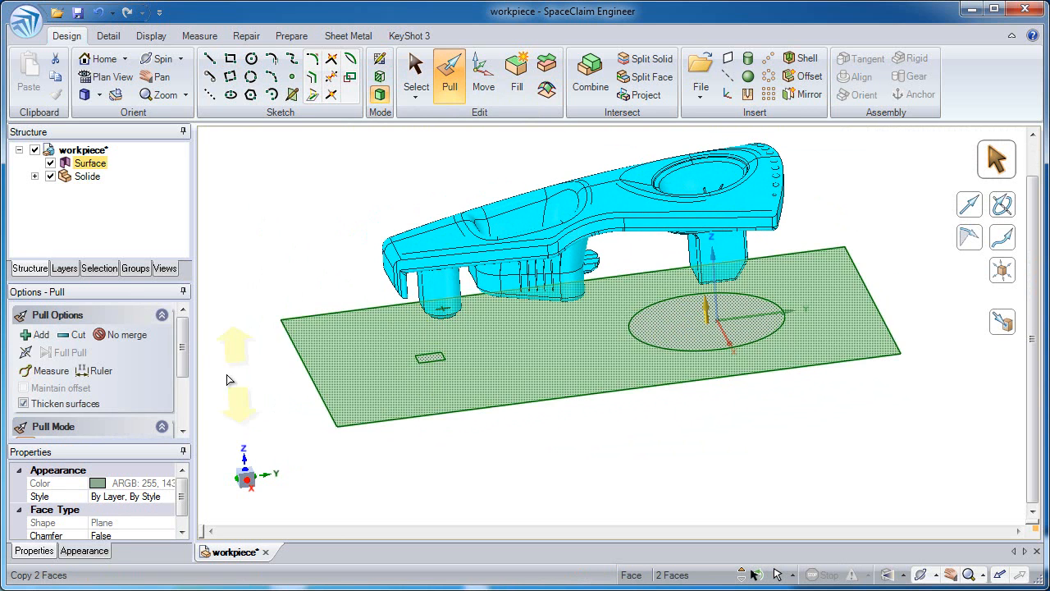
click(132, 339)
drag(249, 389, 259, 164)
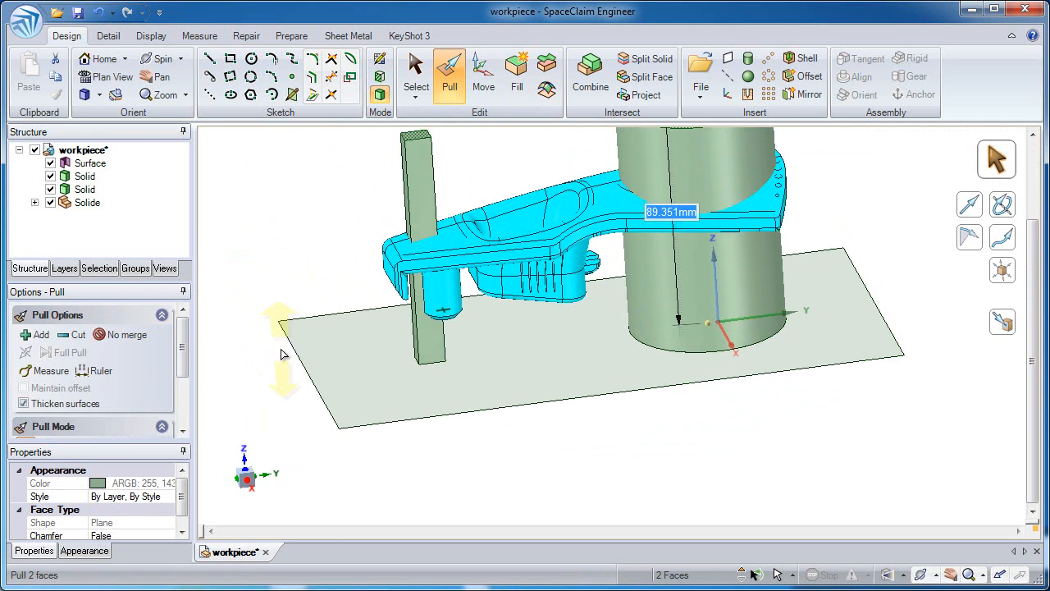
middle_drag(277, 350, 301, 320)
click(393, 367)
Step: Thicken the large rectangular surface upward about 6 mm into a base plate joined with the two columns
mouse_move(402, 373)
middle_down()
mouse_move(450, 441)
mouse_move(507, 441)
middle_up()
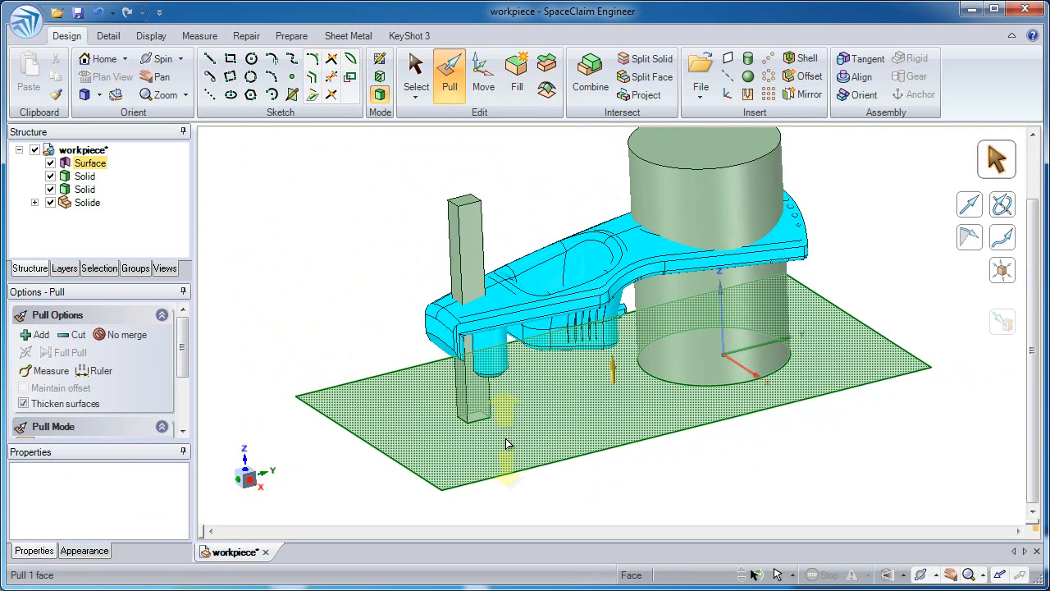
click(506, 443)
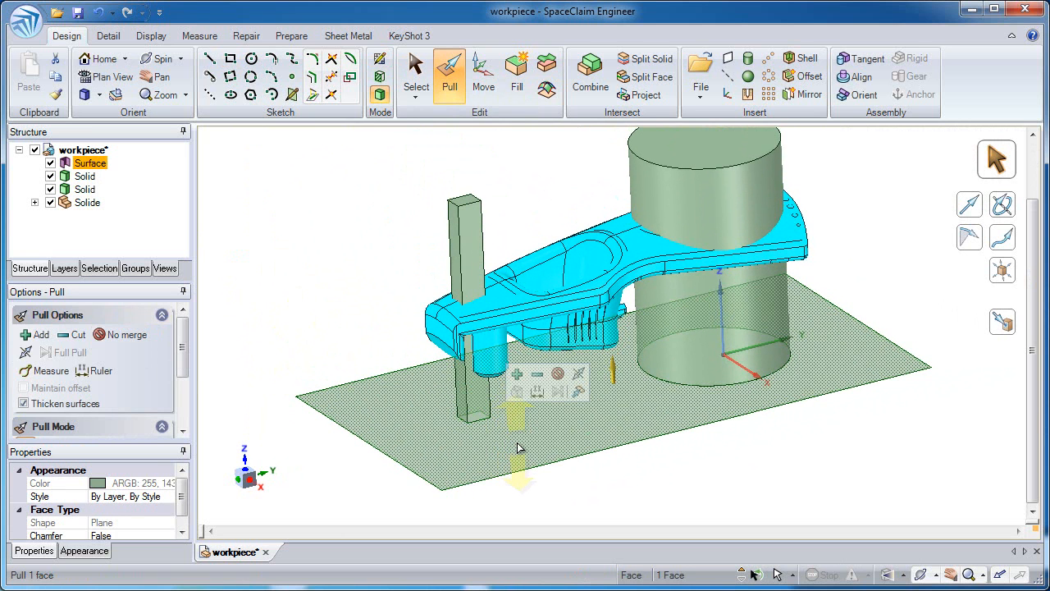
drag(517, 444, 520, 430)
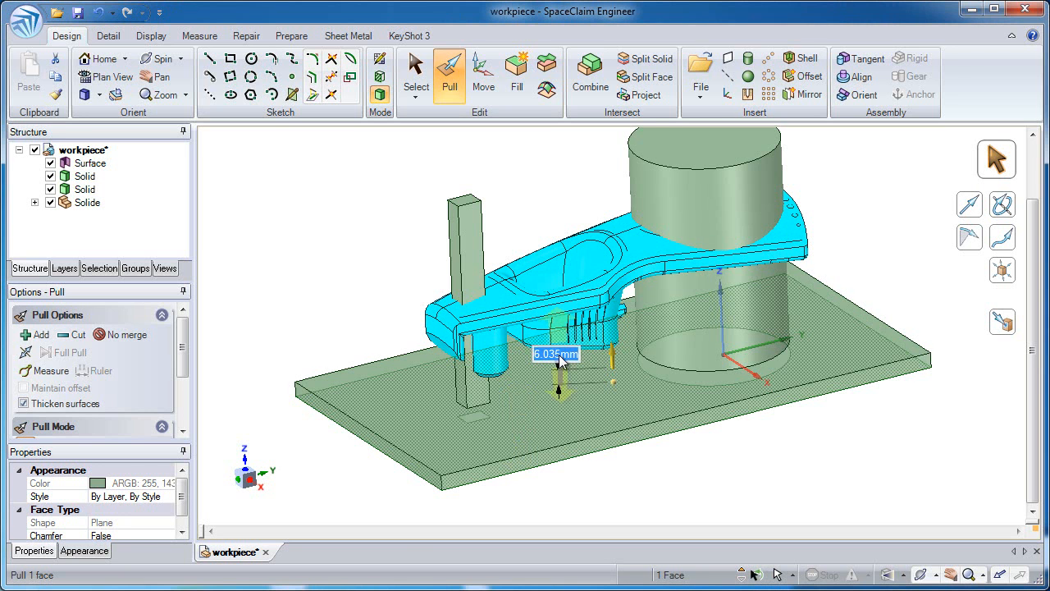
key(Return)
click(408, 289)
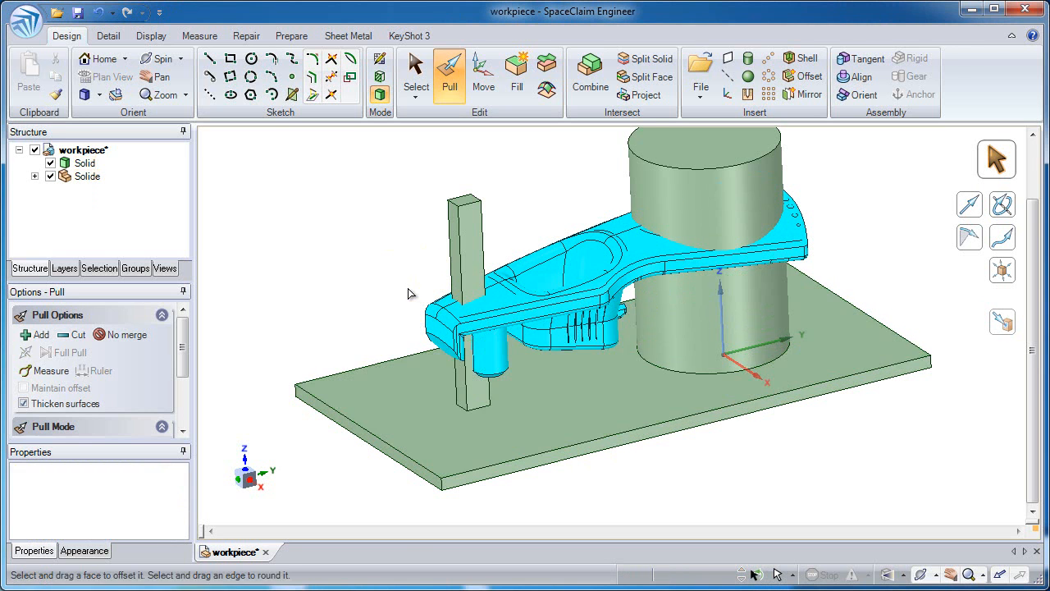
Step: Copy the square post's outer bottom edge and the cylinder's bottom edge slightly upward to split their side faces
scroll(461, 353, up, 3)
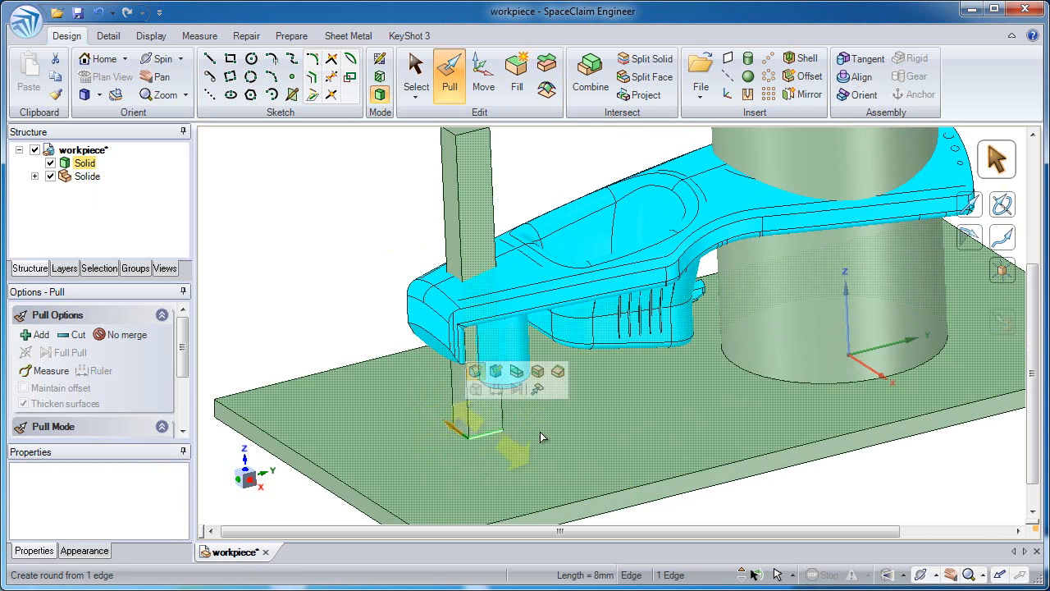
click(838, 383)
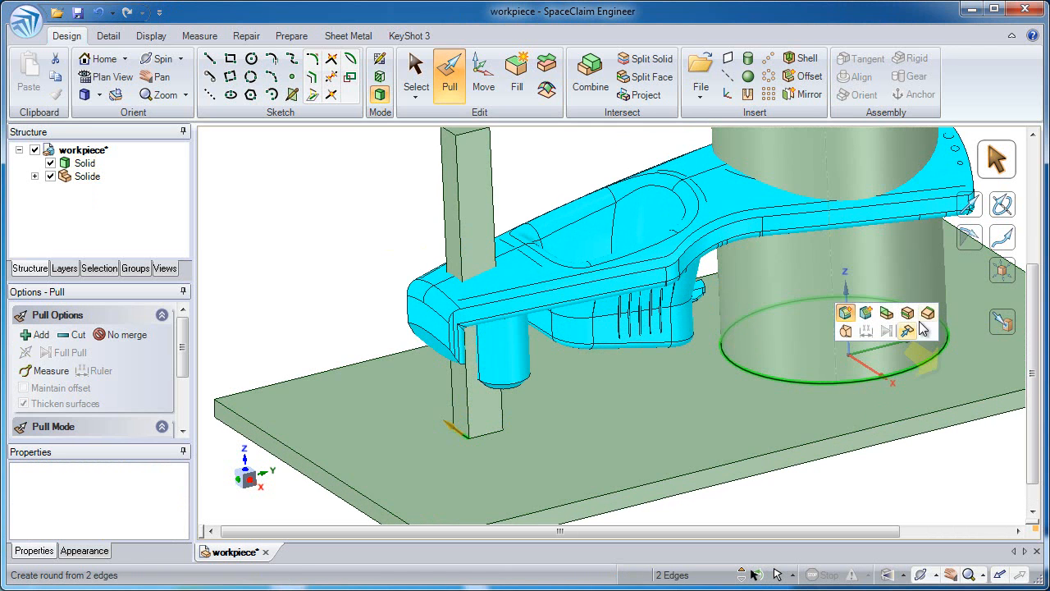
scroll(375, 354, down, 2)
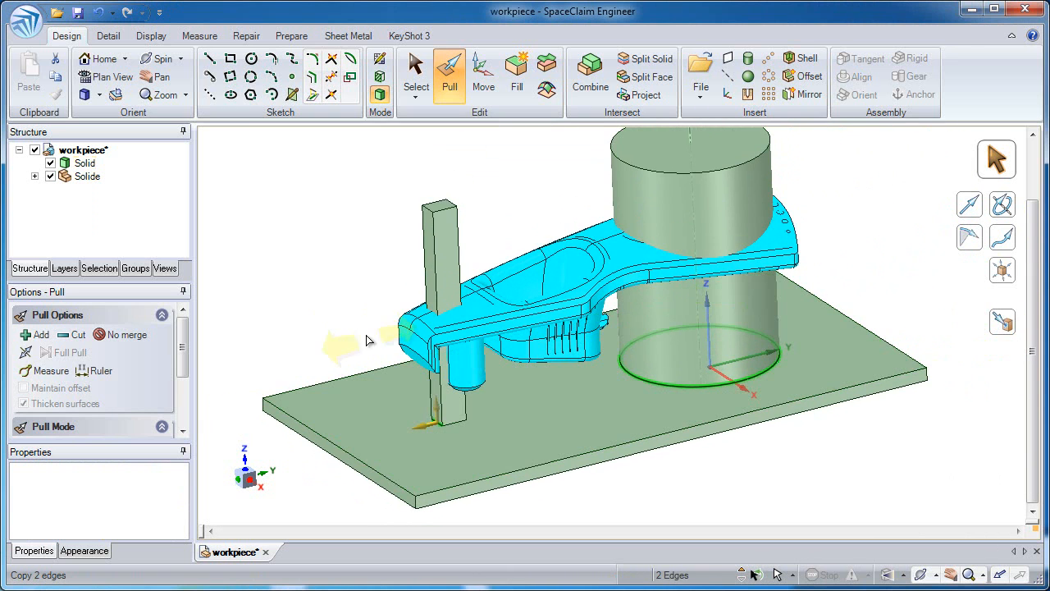
mouse_move(353, 332)
ctrl+mouse_down()
mouse_move(357, 303)
mouse_move(356, 335)
mouse_move(358, 321)
ctrl+mouse_up()
Step: Pull the split lower faces of the post and cylinder outward together to form a foot and a round flange
scroll(418, 395, up, 3)
click(424, 429)
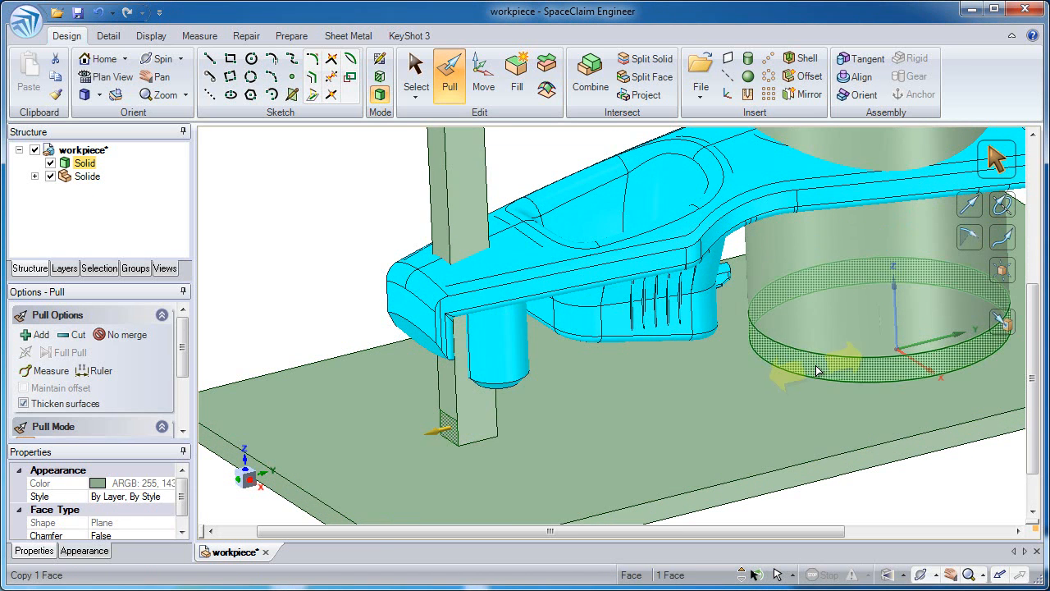
ctrl+click(816, 365)
scroll(810, 364, down, 3)
drag(467, 229, 435, 251)
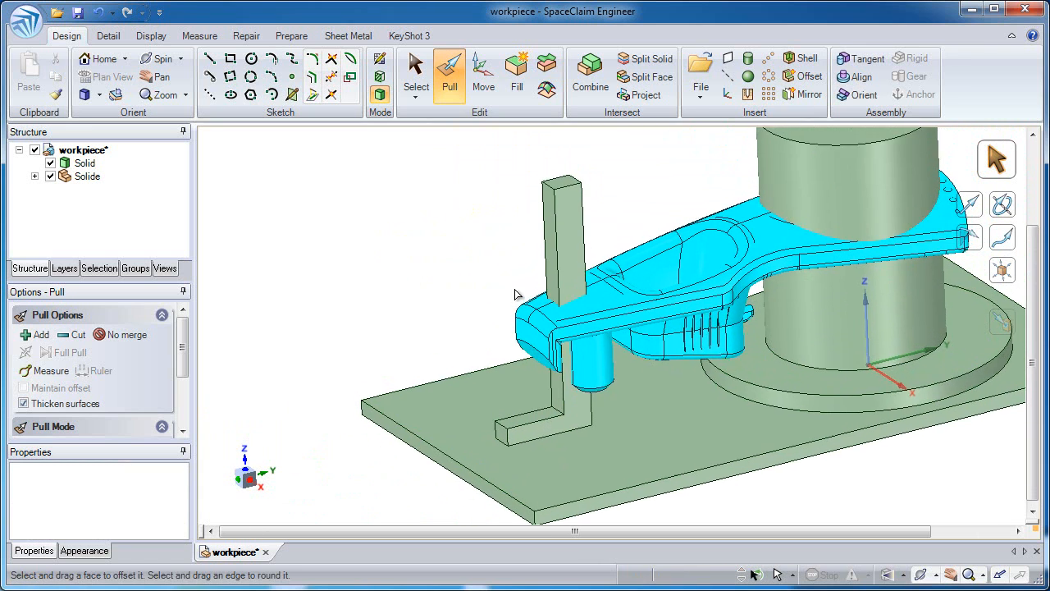
Step: Cut the fixture solid with Combine, using the workpiece as the cutter and keeping the cutter
key(z)
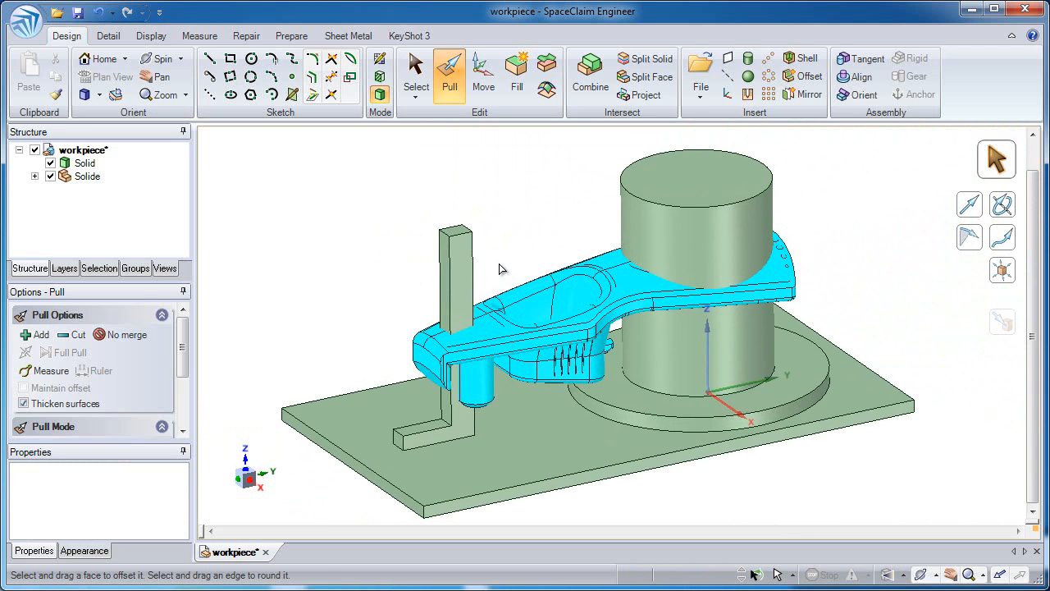
key(s)
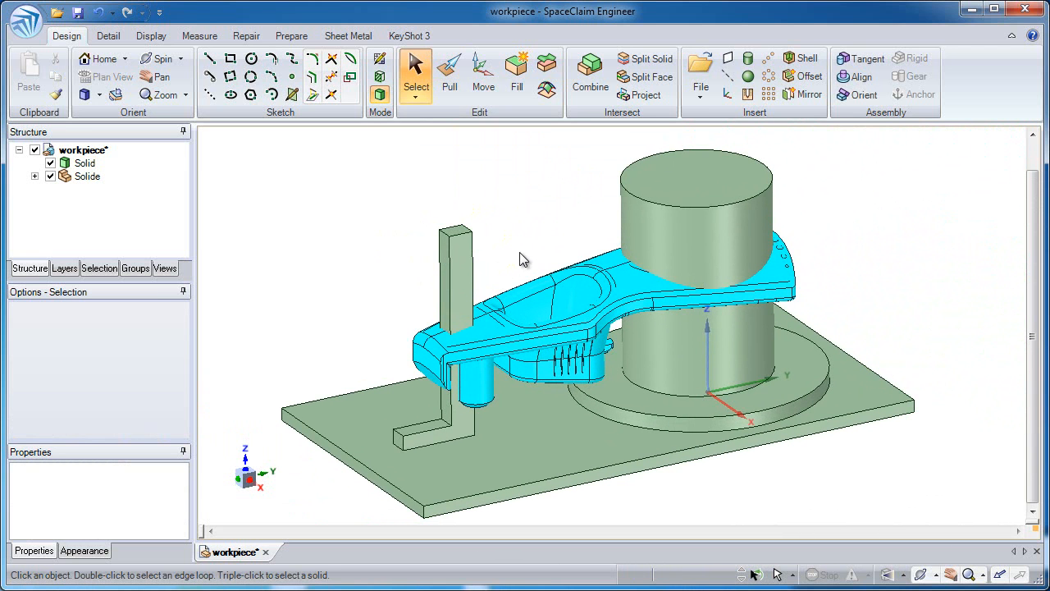
mouse_move(664, 199)
middle_down()
mouse_move(666, 235)
mouse_move(661, 202)
middle_up()
shift+middle_drag(662, 201, 667, 237)
ctrl+middle_drag(668, 237, 594, 166)
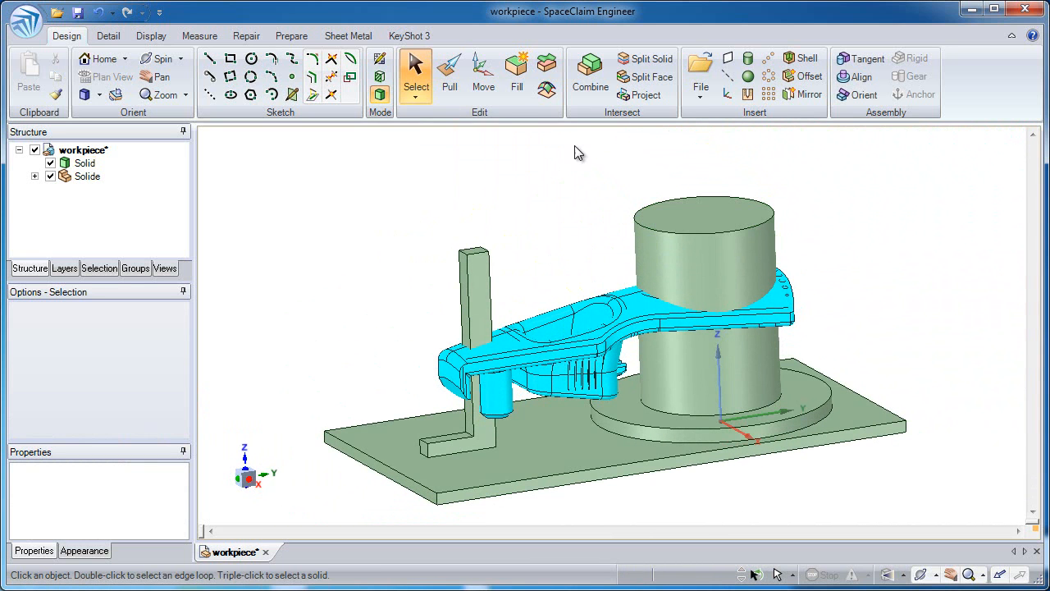
click(595, 80)
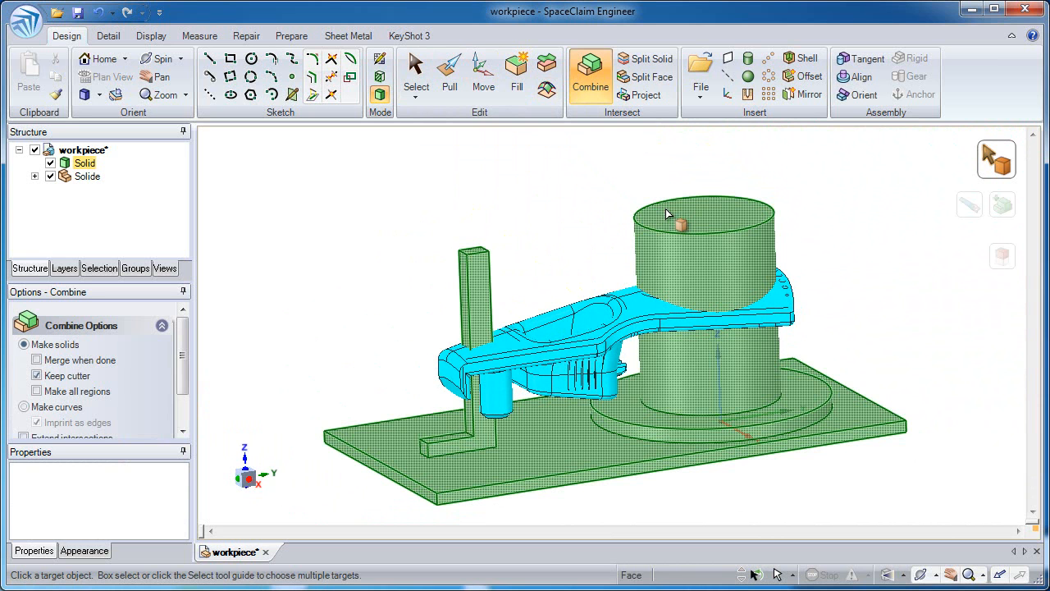
click(667, 214)
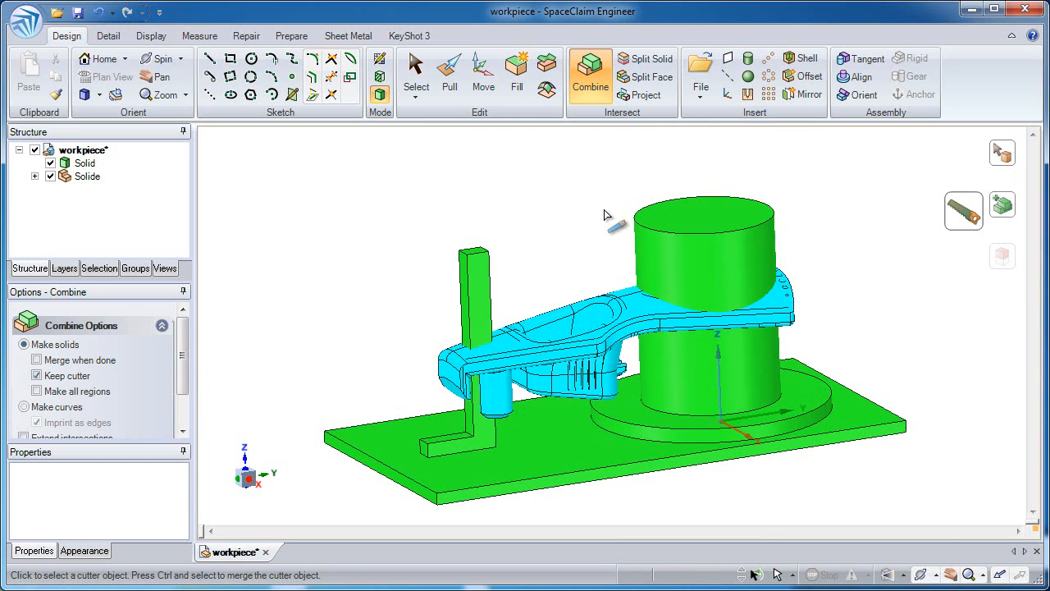
click(592, 313)
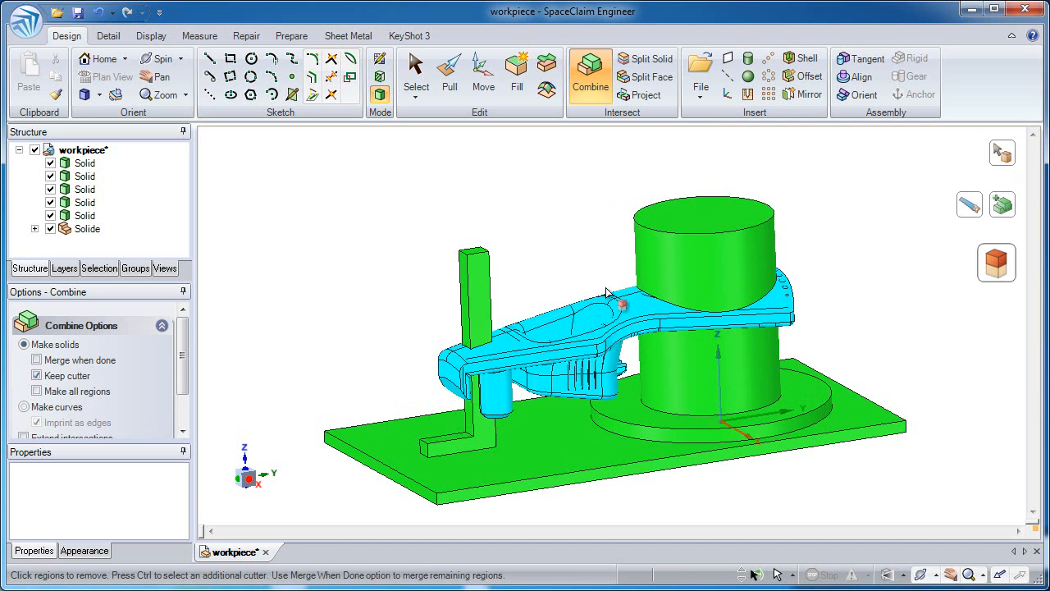
Step: Remove the cut-off regions above and inside the workpiece from the cylinder and square post, and hide the workpiece
click(648, 266)
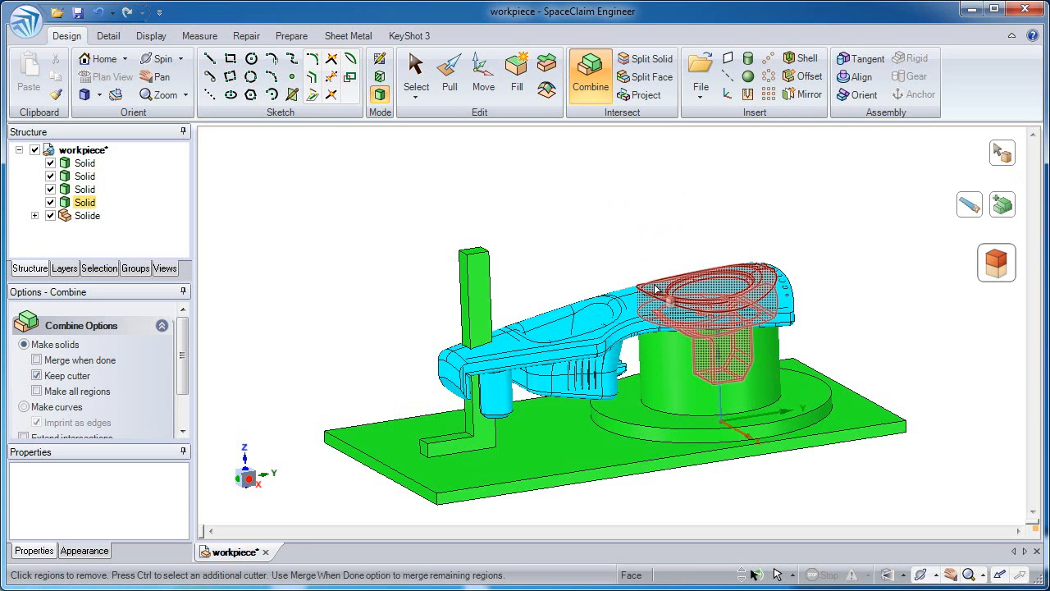
click(656, 290)
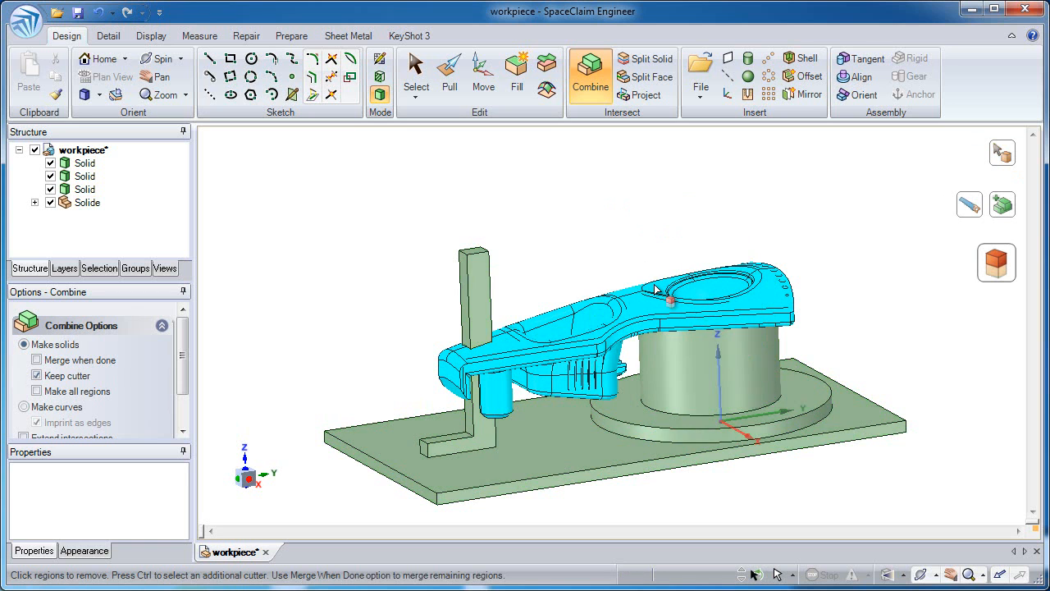
click(484, 298)
click(489, 338)
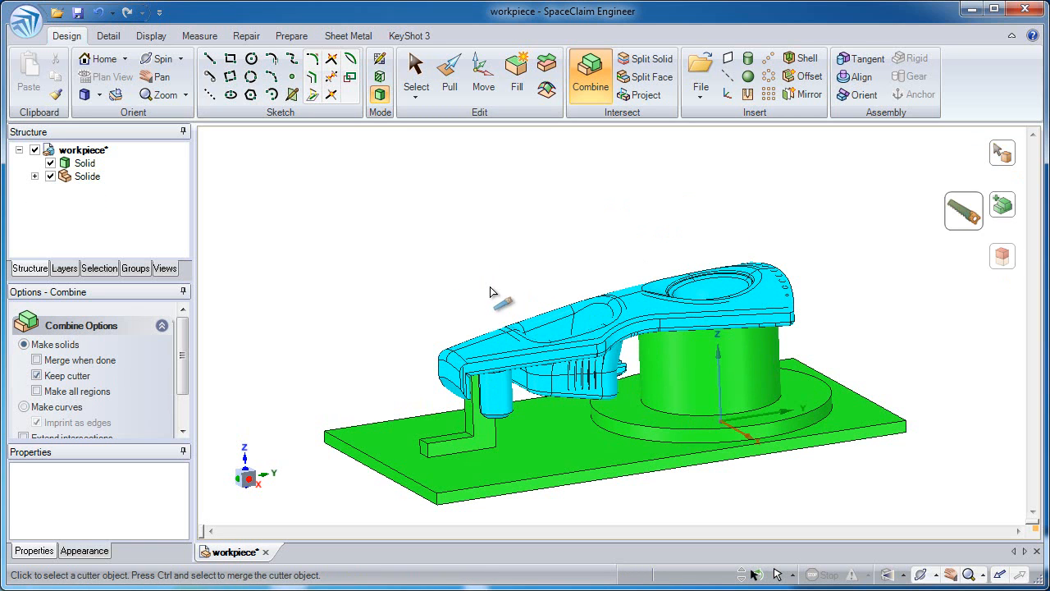
key(Escape)
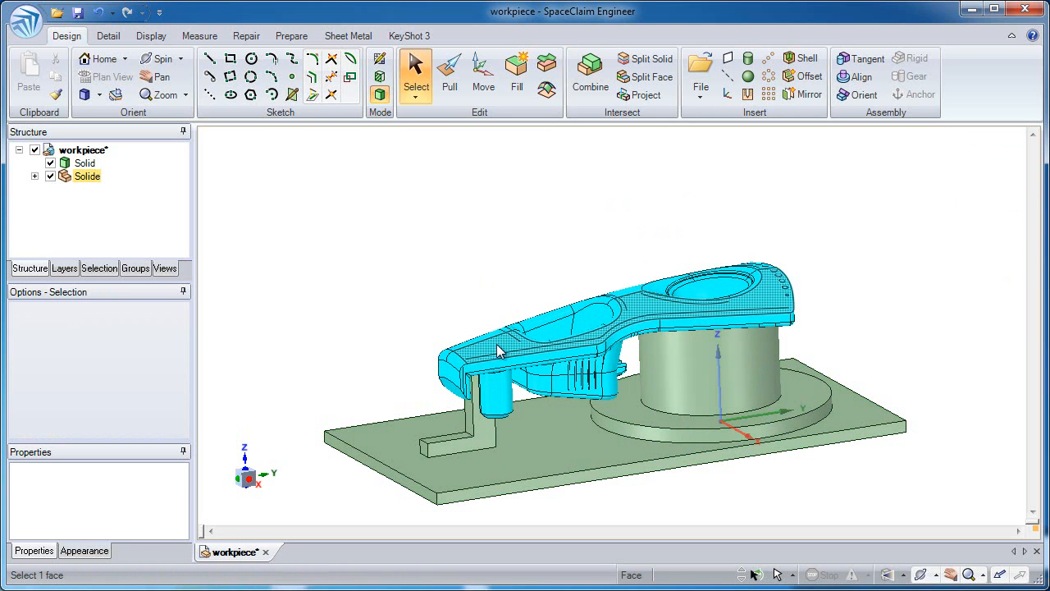
right_click(498, 352)
click(532, 495)
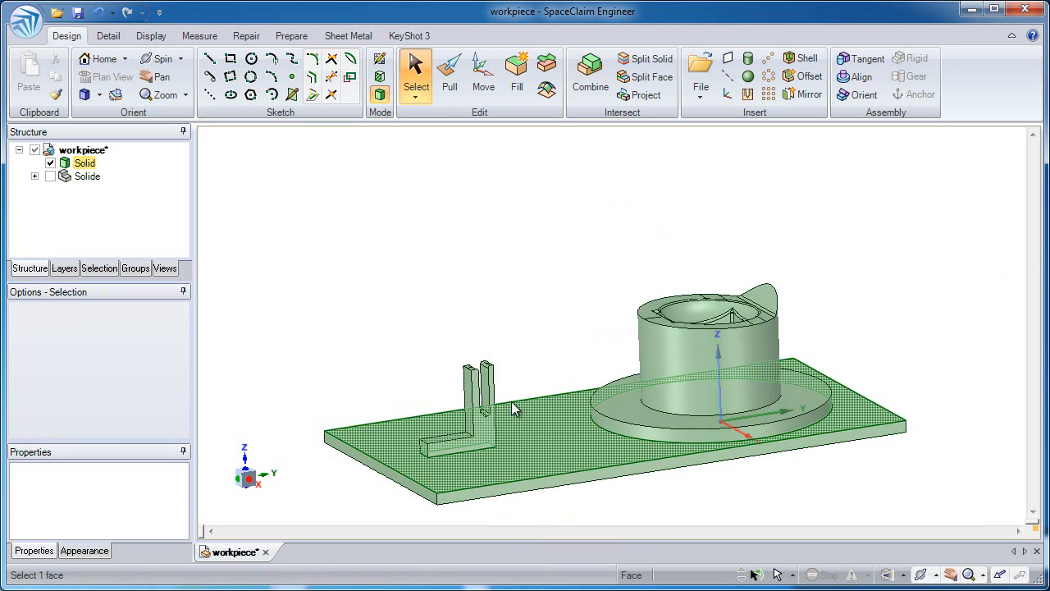
Step: Create an inward offset copy of the cylinder's outer side face with Pull, about 5.7 mm inside the original
scroll(515, 413, up, 6)
middle_drag(466, 497, 487, 485)
ctrl+middle_drag(787, 348, 616, 345)
mouse_move(689, 332)
middle_down()
mouse_move(690, 362)
mouse_move(694, 335)
mouse_move(677, 329)
middle_up()
ctrl+middle_drag(677, 329, 609, 374)
click(453, 78)
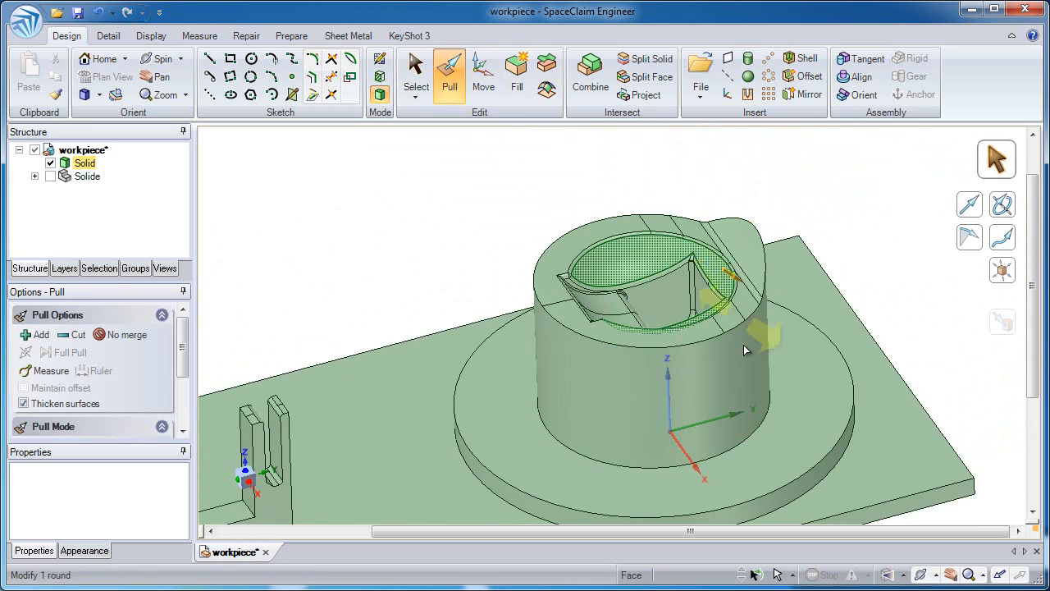
click(767, 351)
mouse_move(761, 329)
middle_down()
mouse_move(767, 383)
mouse_move(759, 323)
middle_up()
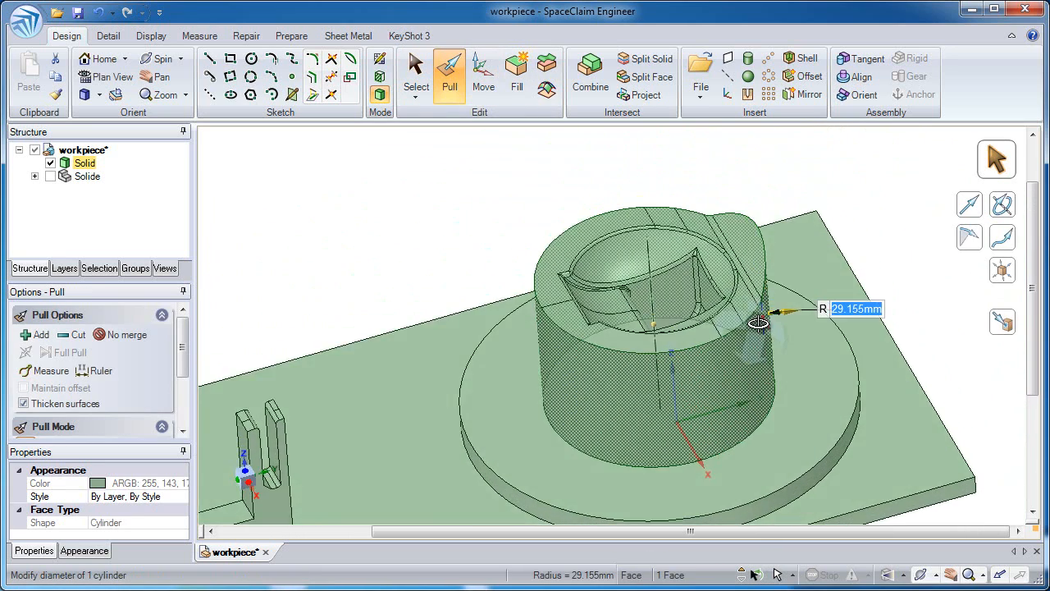
ctrl+drag(897, 229, 830, 238)
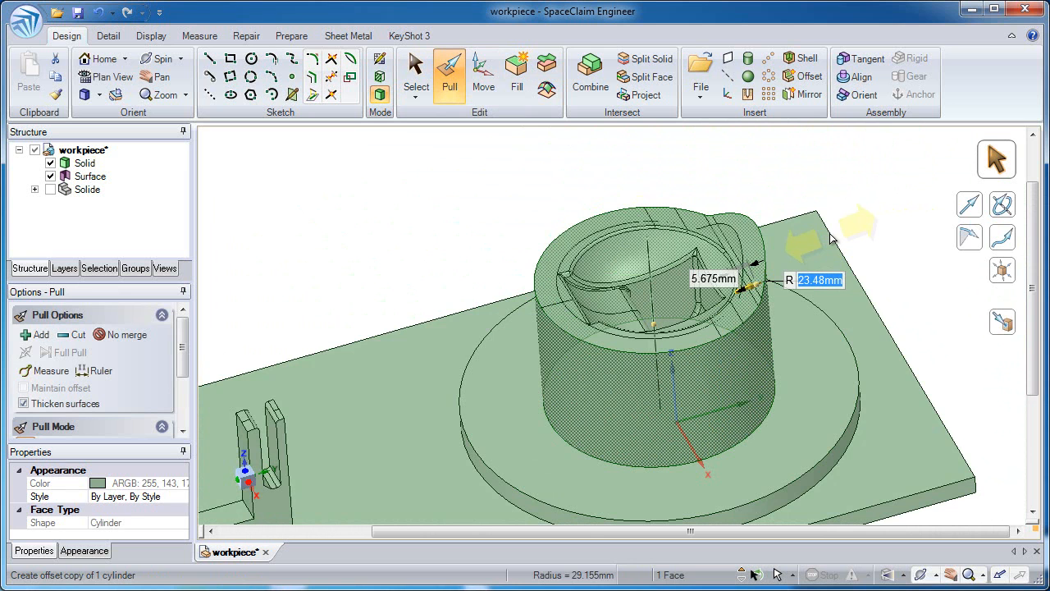
ctrl+drag(830, 238, 829, 237)
click(760, 190)
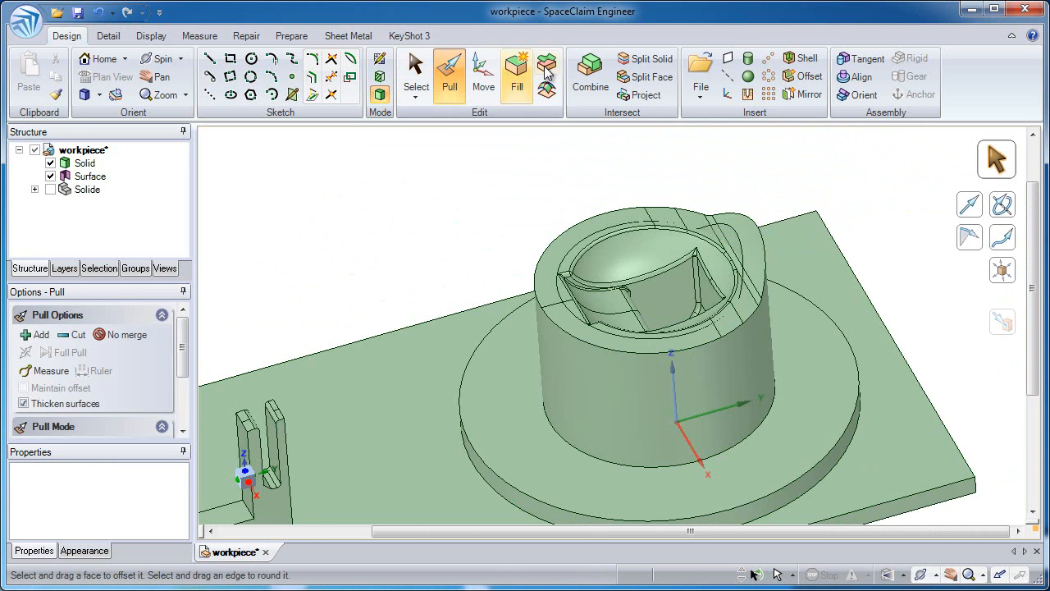
Step: Split the fixture solid with the offset cylindrical surface and remove the core inside it to leave a hollow ring
click(648, 60)
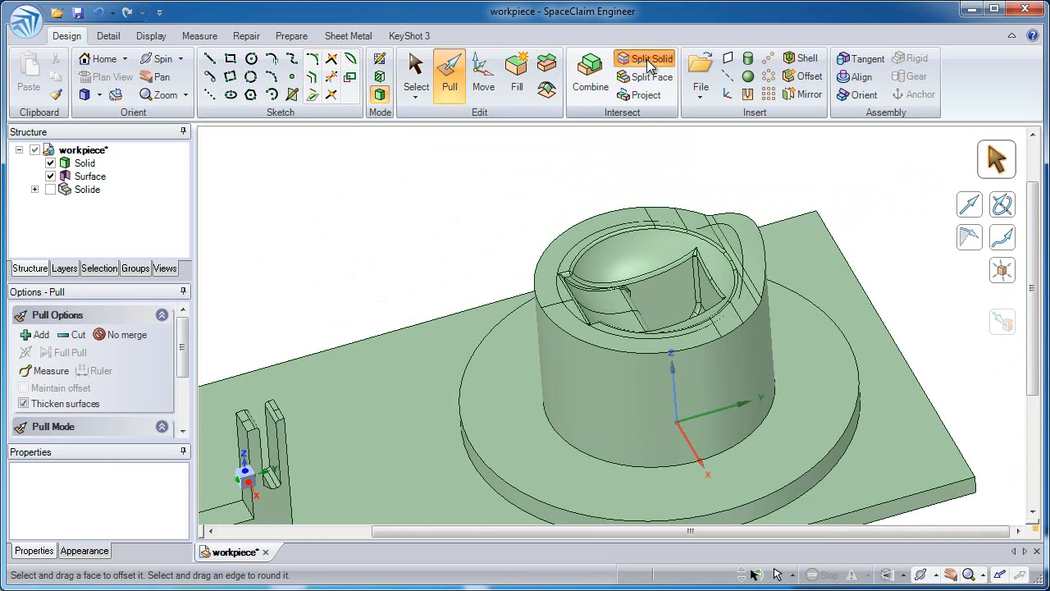
click(756, 351)
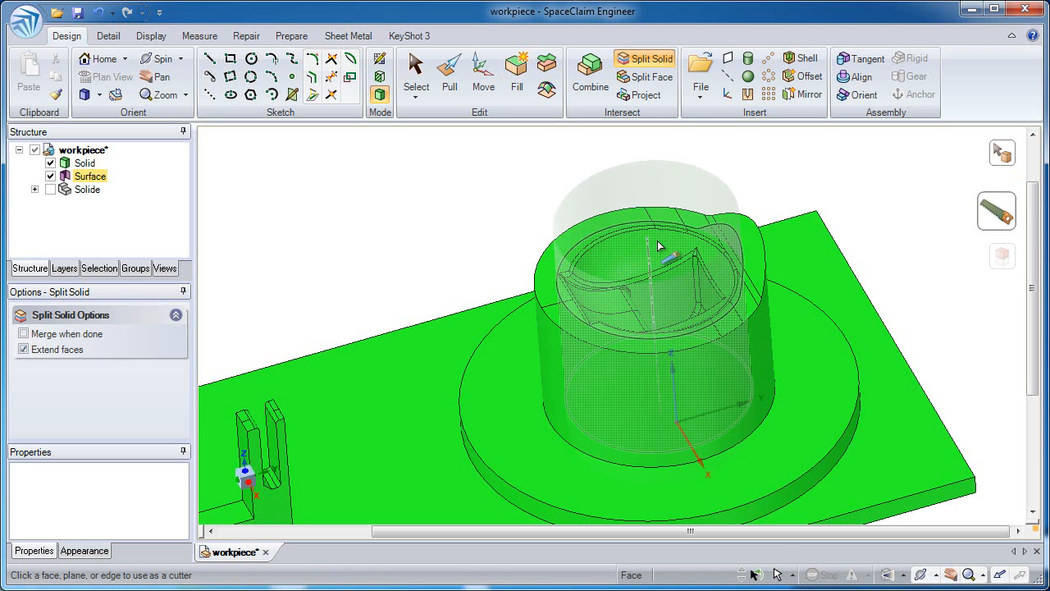
click(659, 246)
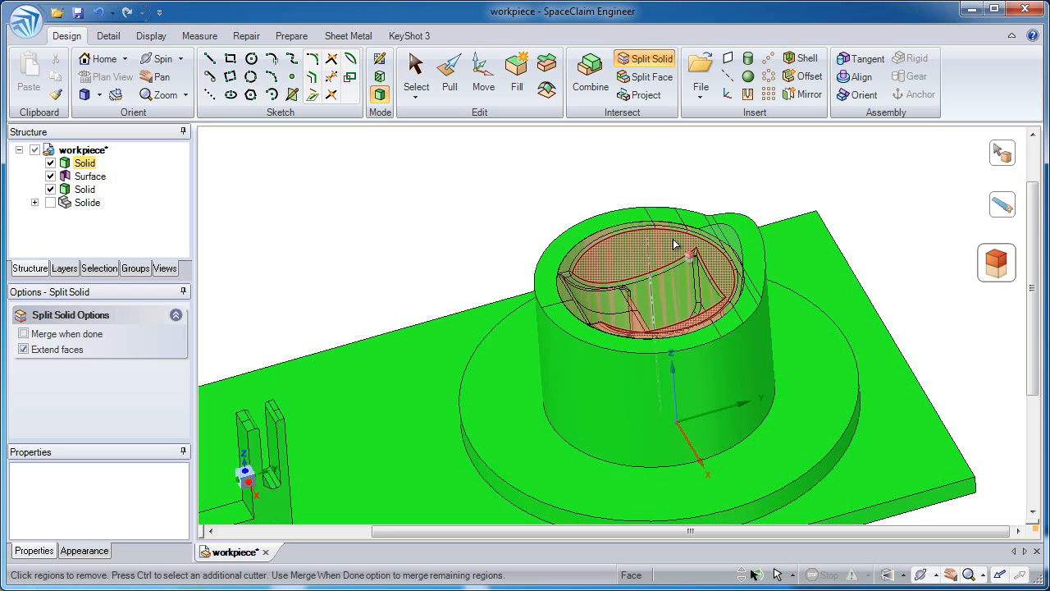
click(674, 244)
middle_drag(692, 235, 757, 228)
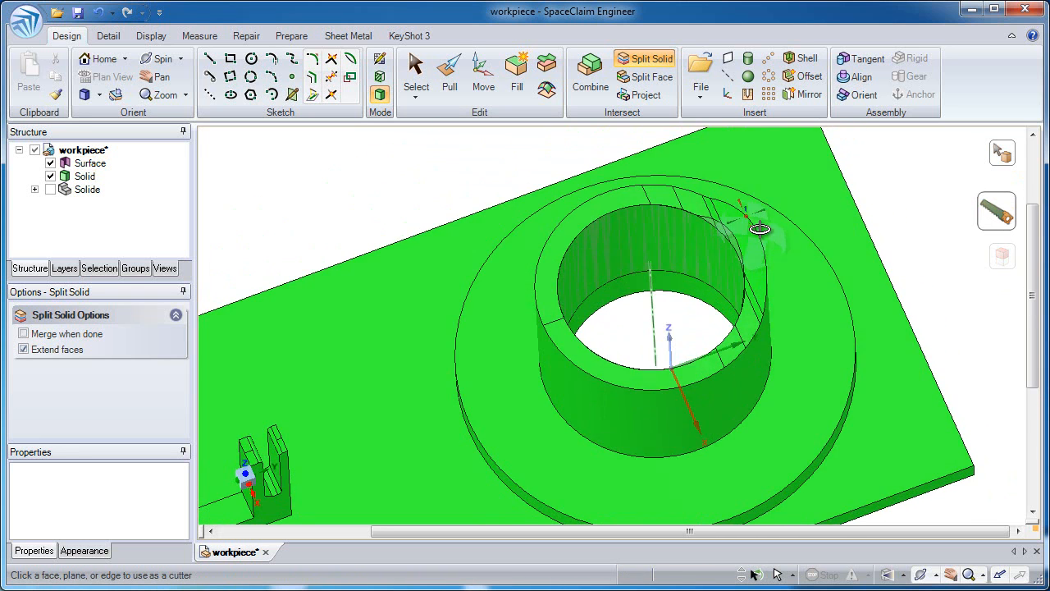
Step: Delete the cylindrical surface body that served as the splitting cutter
click(99, 165)
right_click(97, 164)
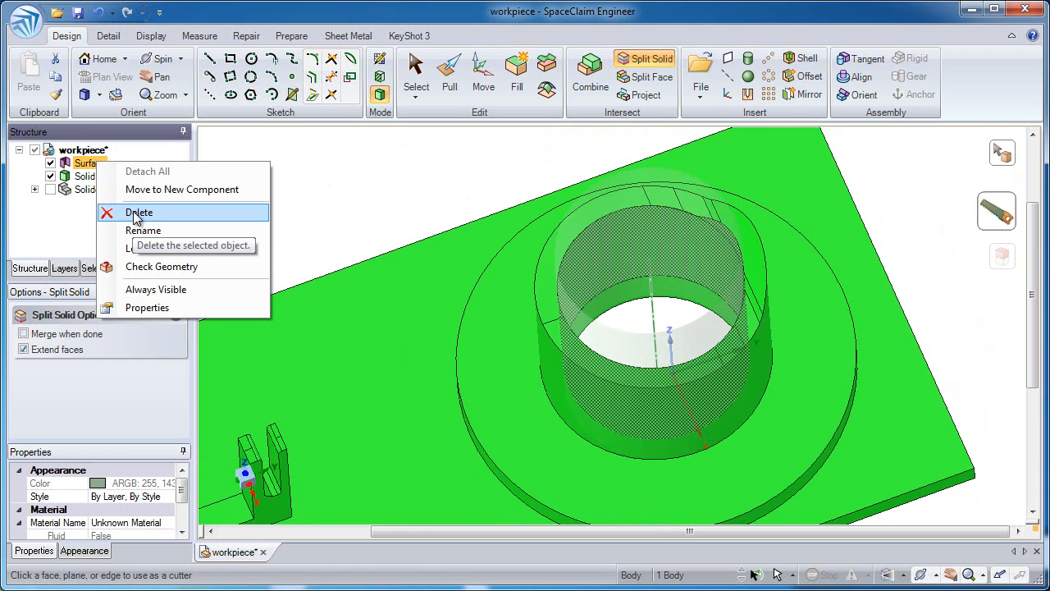
click(135, 213)
Step: Remove the post's prong nearer the cylinder by selecting its faces and applying Fill
middle_drag(727, 243, 692, 219)
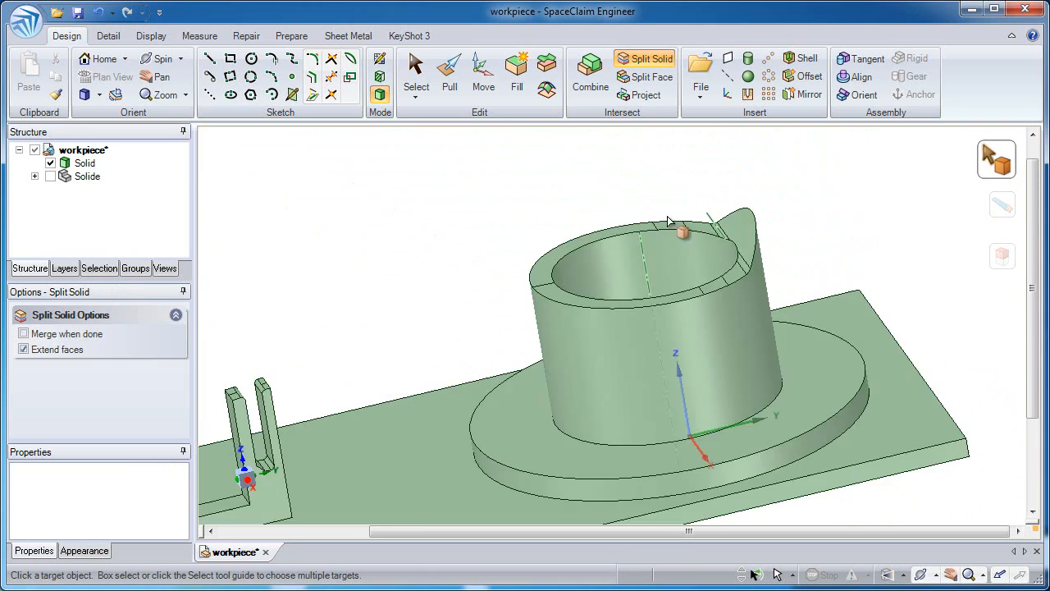
shift+middle_drag(435, 341, 742, 227)
ctrl+middle_drag(583, 291, 572, 390)
key(Escape)
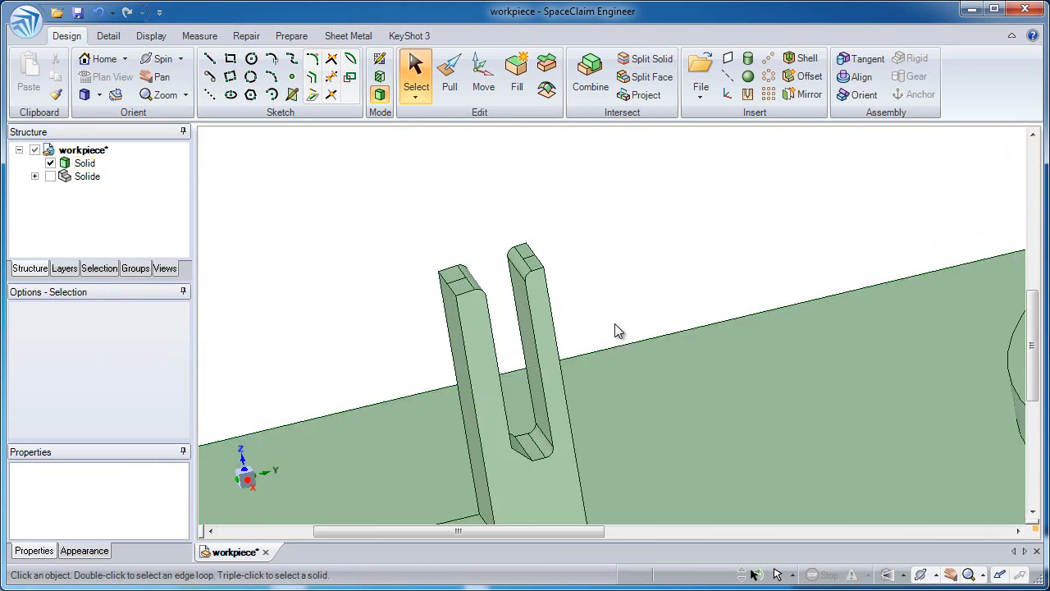
middle_drag(609, 284, 497, 177)
drag(590, 366, 609, 439)
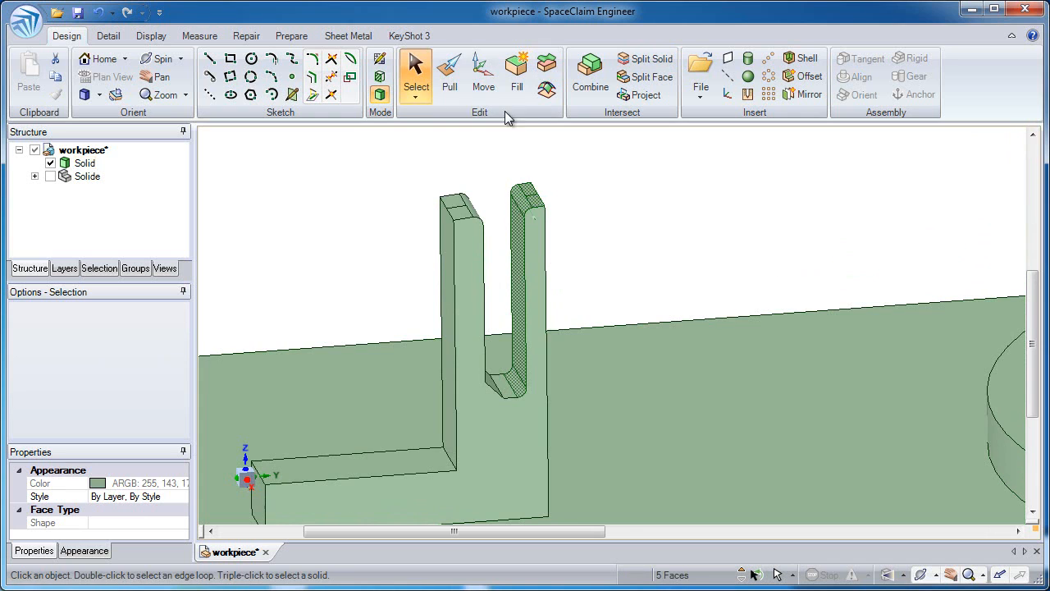
click(509, 96)
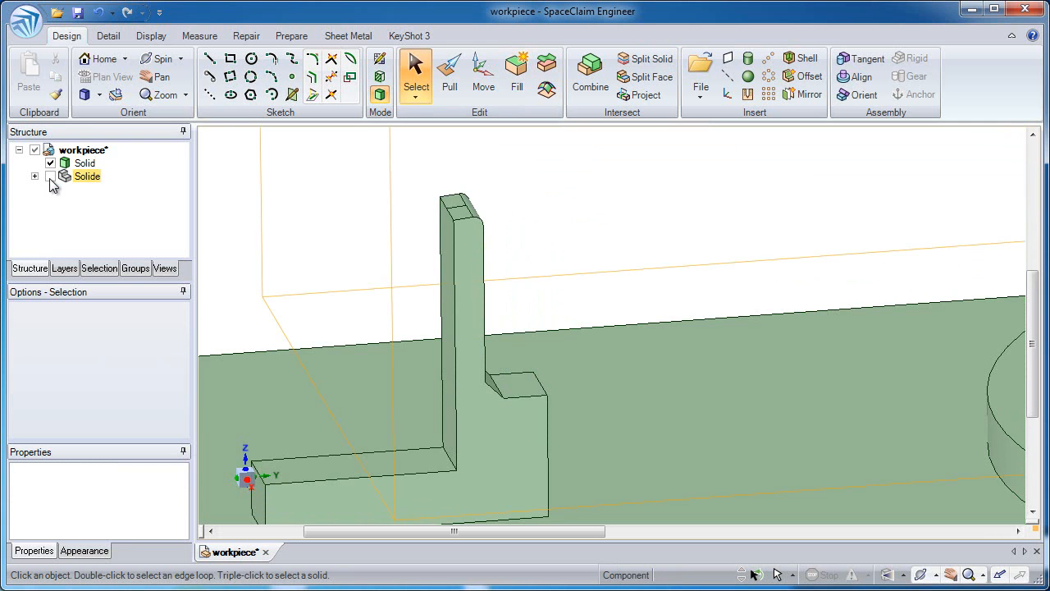
Step: Pull the post's faces that meet the workpiece back by 0.125 mm to create clearance
middle_drag(486, 255, 460, 252)
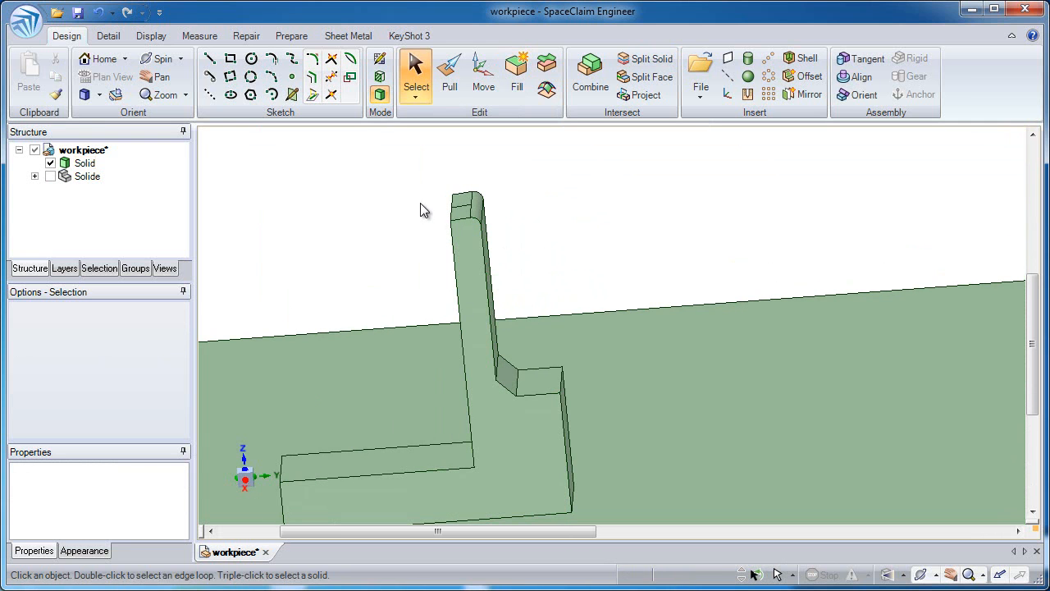
key(p)
drag(425, 170, 620, 418)
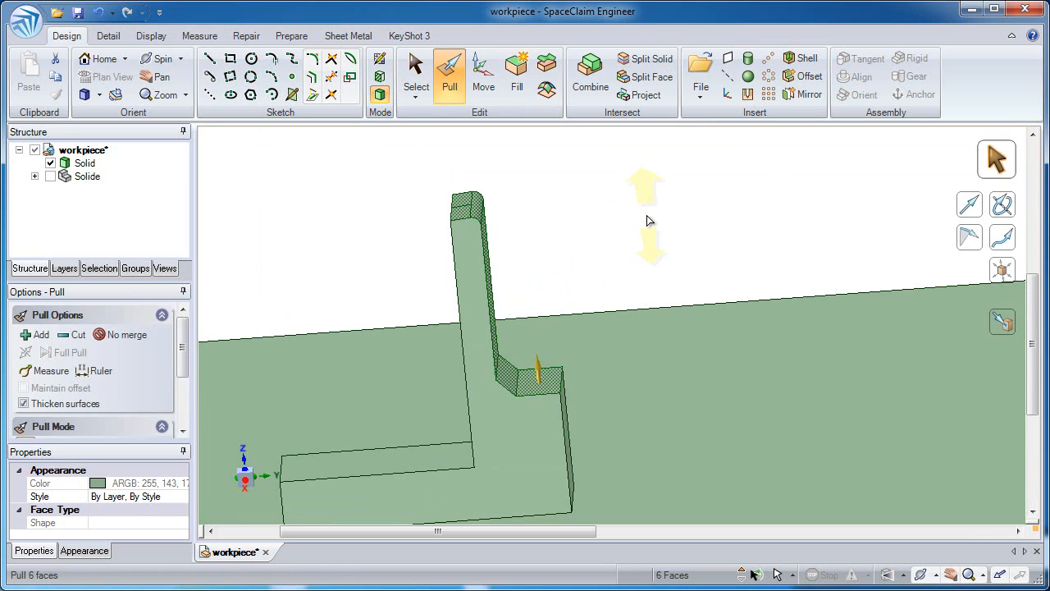
drag(673, 222, 673, 238)
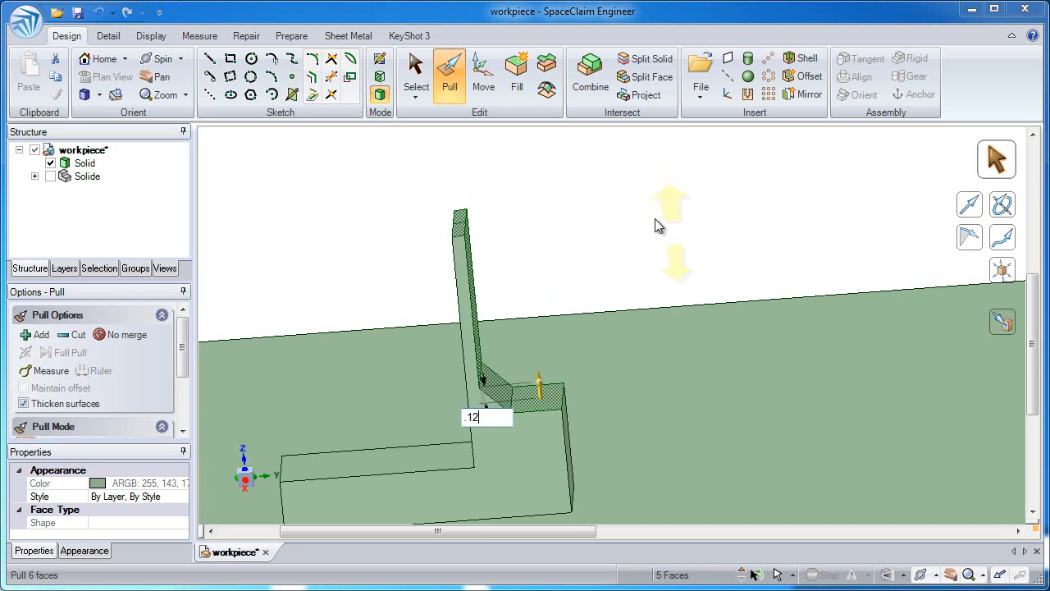
text(.125)
key(Return)
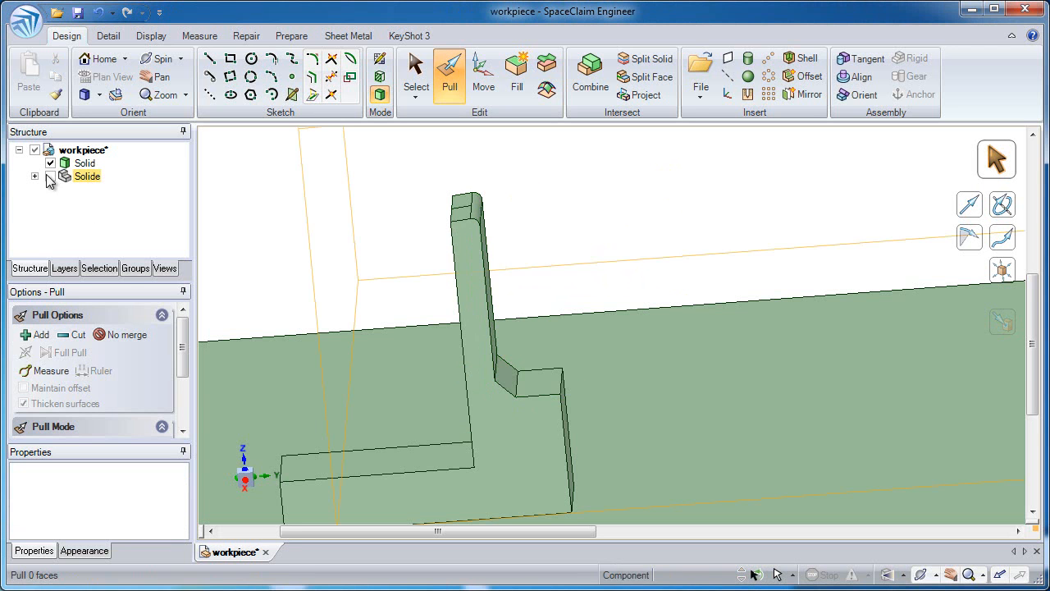
Step: Show the workpiece again and examine the clearance gap along the post in a face-on view
click(50, 176)
click(478, 293)
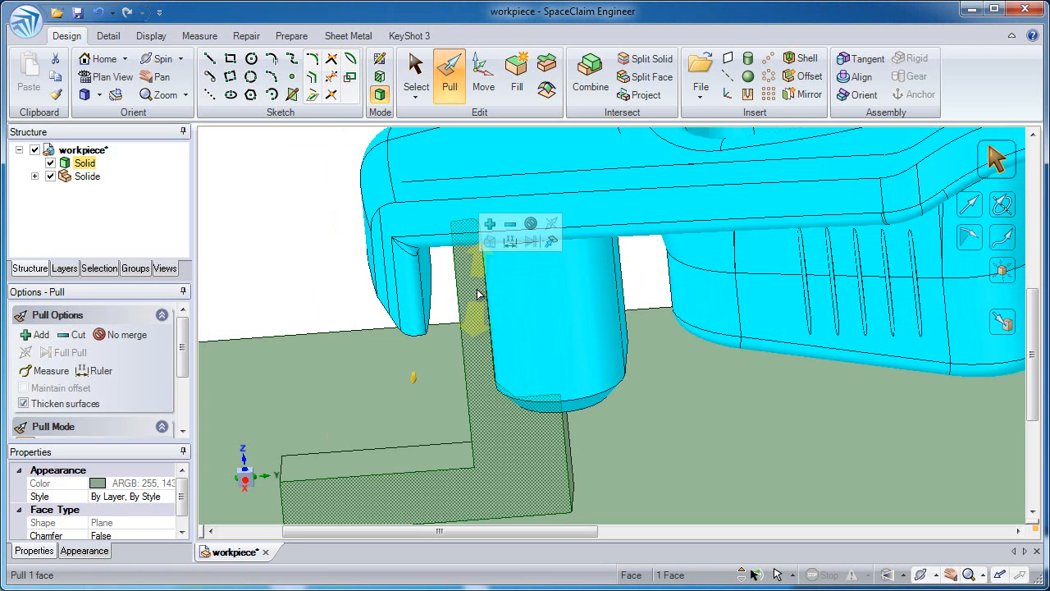
key(v)
scroll(489, 242, up, 10)
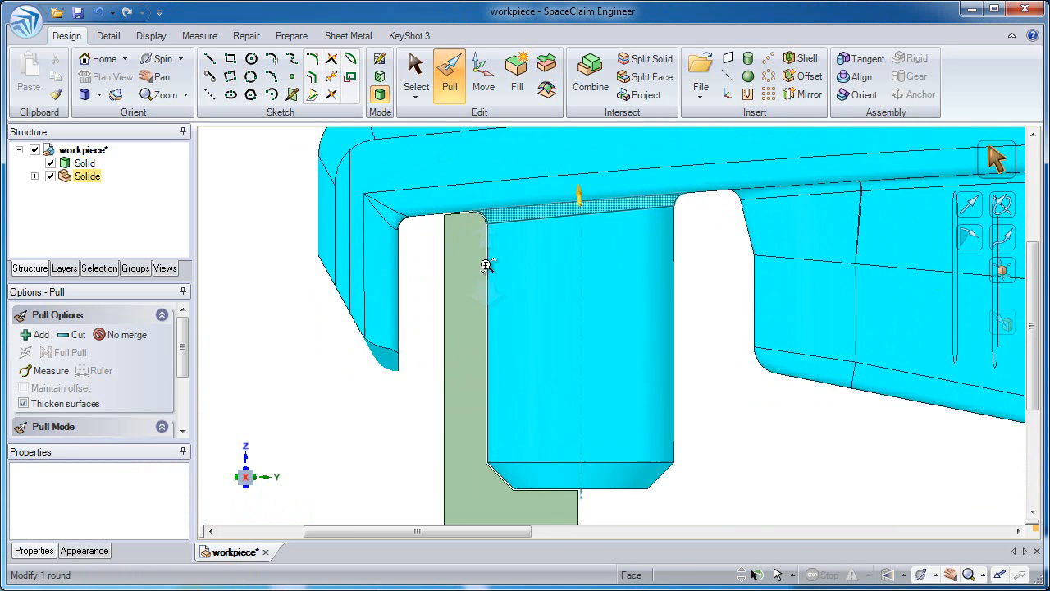
scroll(476, 440, down, 10)
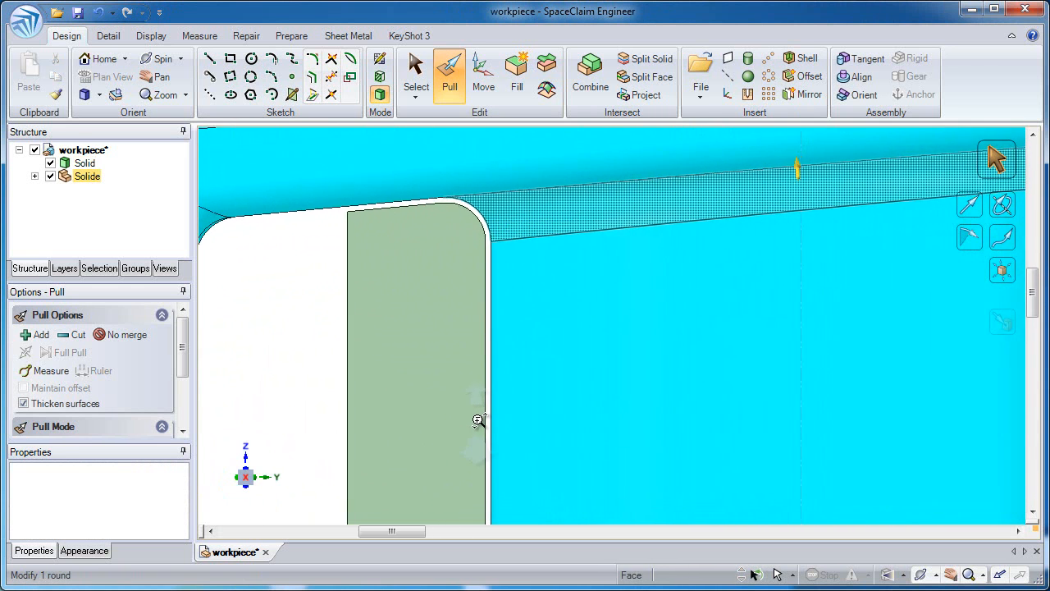
scroll(472, 298, down, 5)
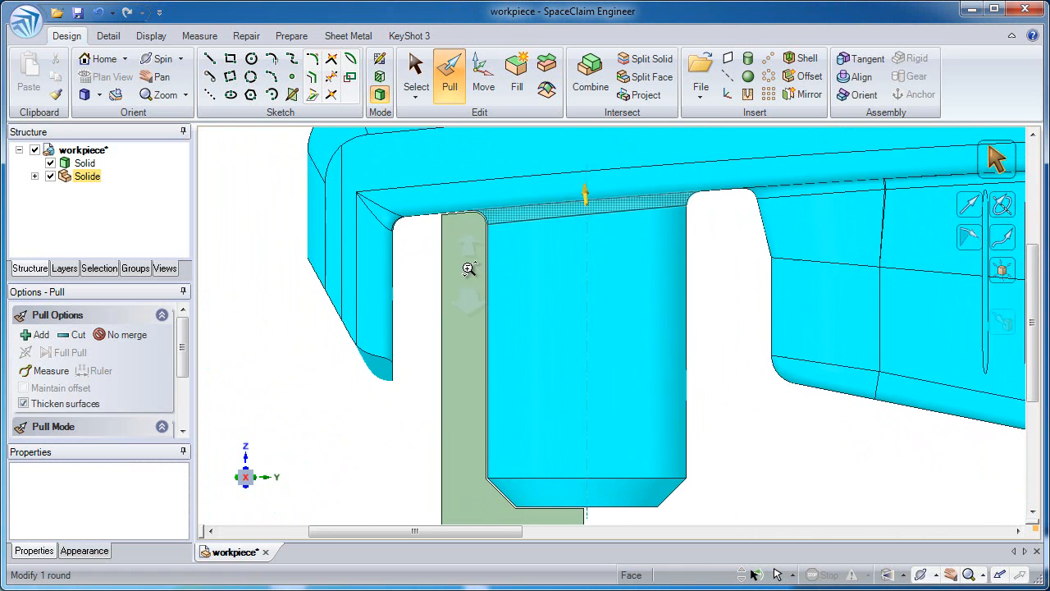
click(468, 259)
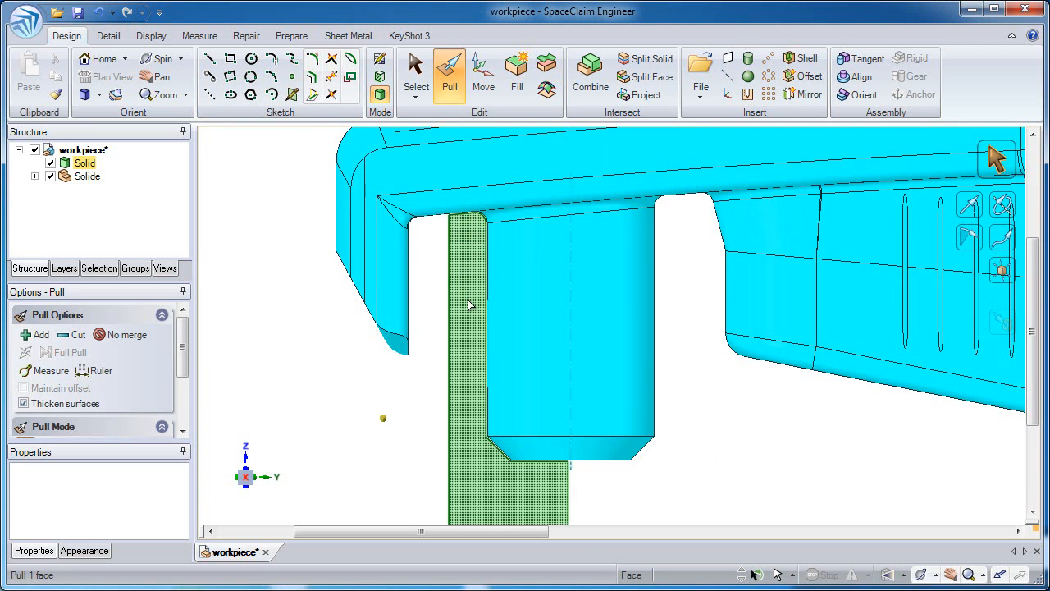
shift+middle_drag(493, 422, 489, 344)
ctrl+middle_drag(497, 358, 511, 453)
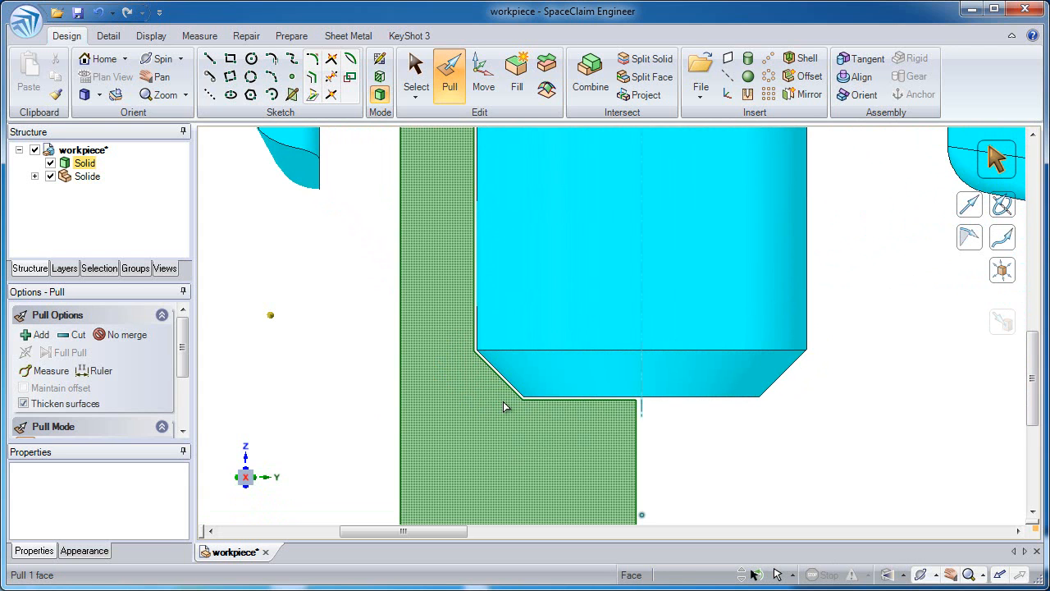
Step: Section the model at the post's side face and pull the slanted contact face about 0.9 mm away from the workpiece
click(504, 407)
key(x)
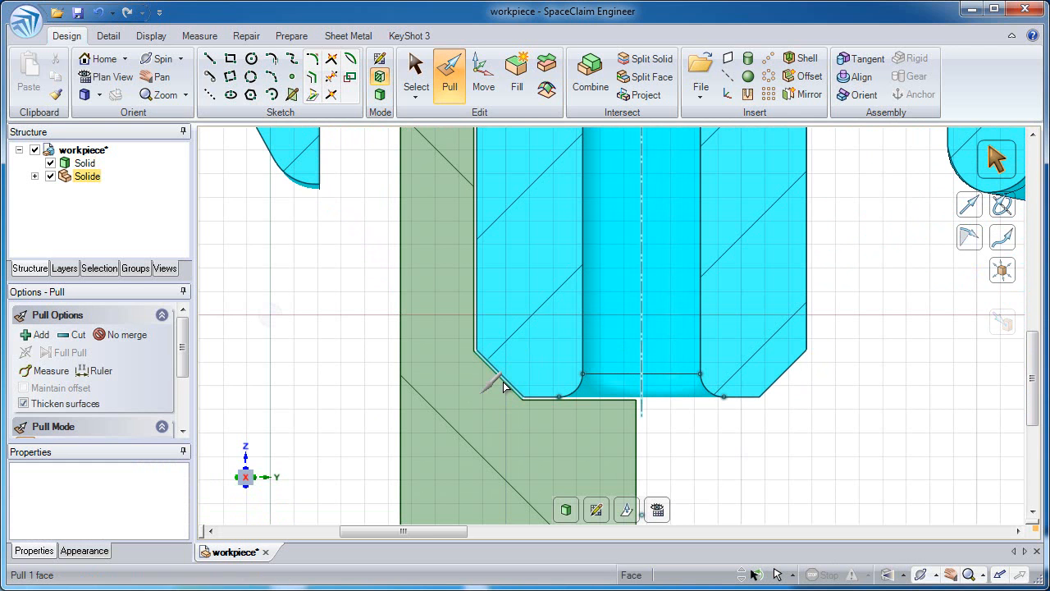
click(503, 386)
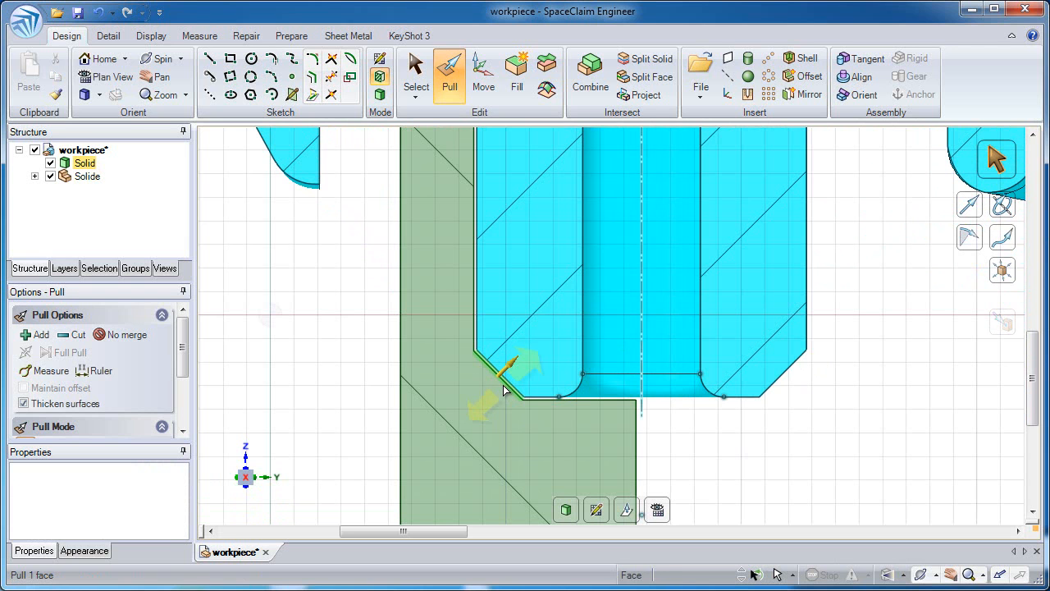
click(503, 384)
drag(497, 395, 495, 423)
scroll(493, 418, up, 3)
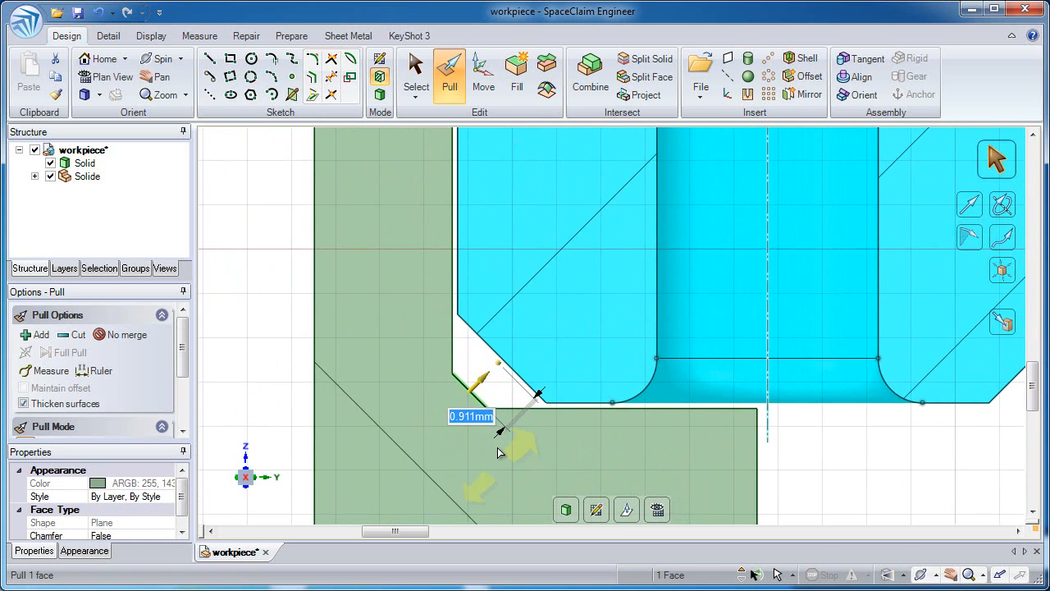
Step: Round the two corners at the ends of the post's slanted face with Pull
click(493, 400)
click(453, 375)
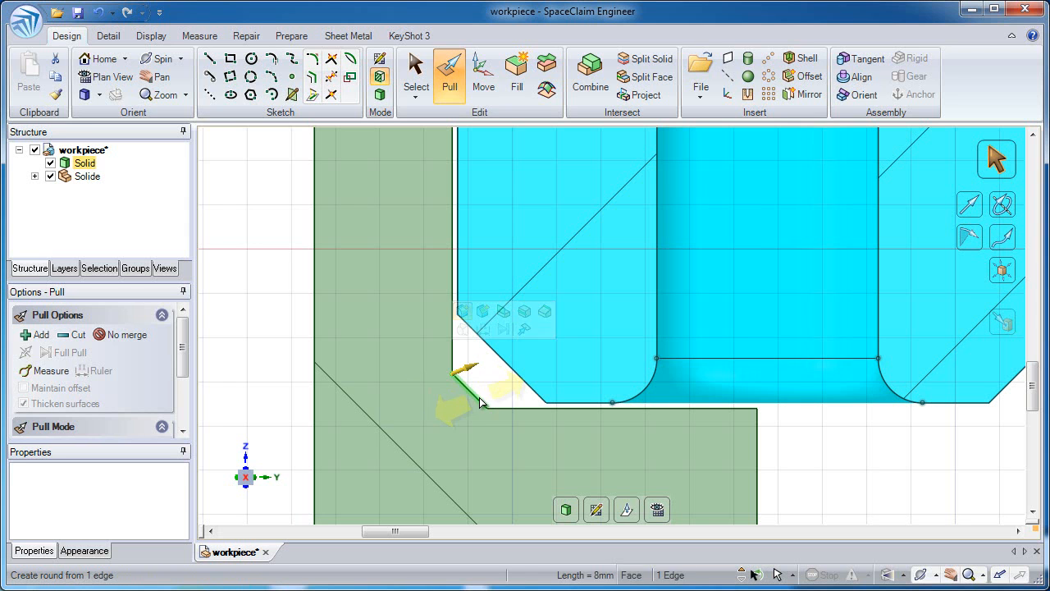
ctrl+click(488, 407)
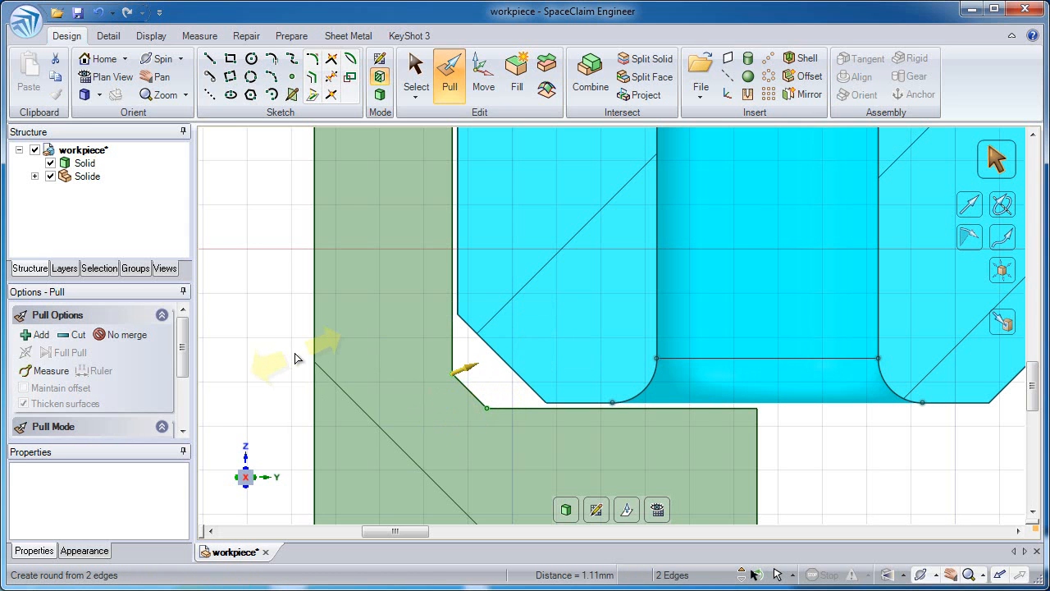
drag(298, 357, 409, 362)
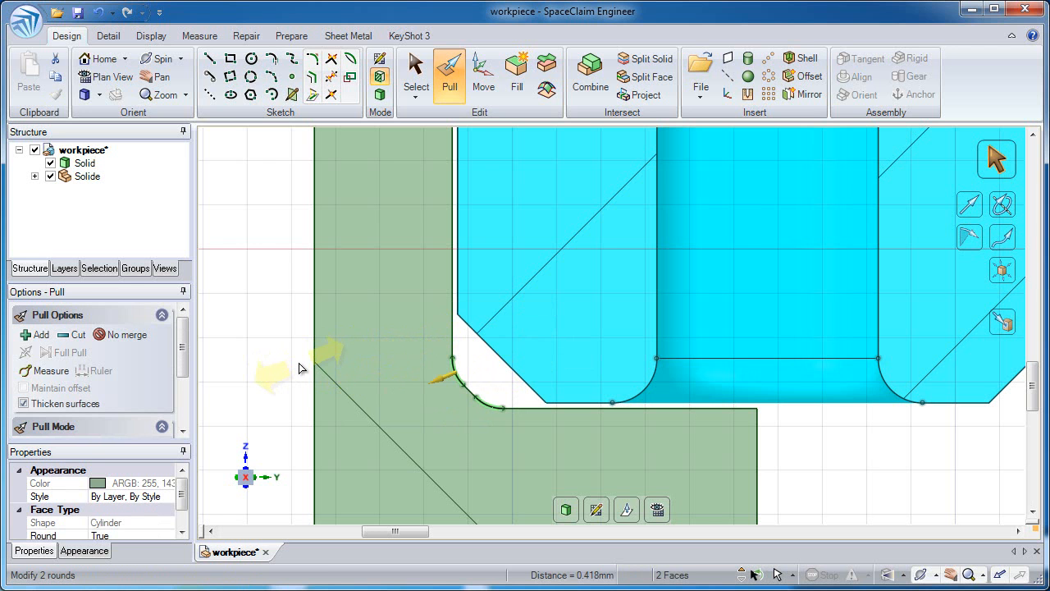
click(299, 368)
scroll(427, 370, down, 6)
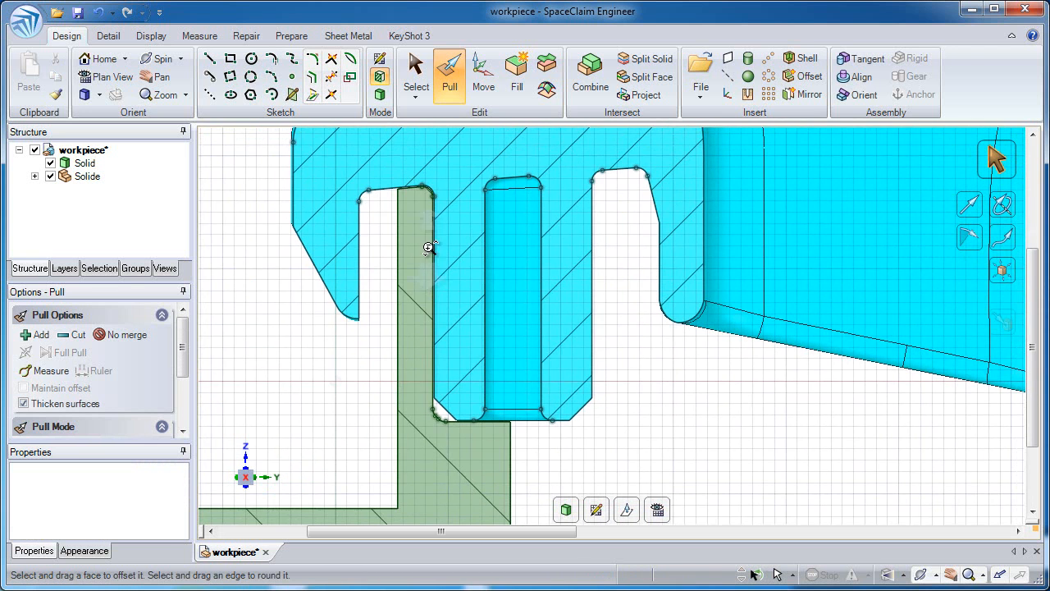
Step: Round the free corner at the post's upper end with Pull and enlarge the existing round on the opposite corner to clear the workpiece
scroll(432, 279, down, 3)
scroll(425, 287, up, 5)
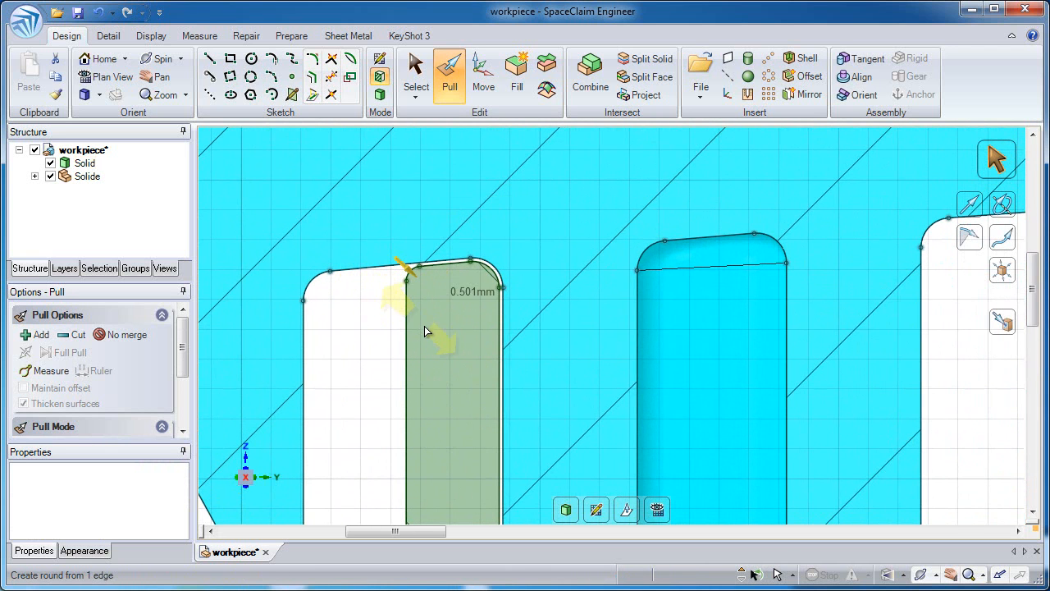
click(433, 328)
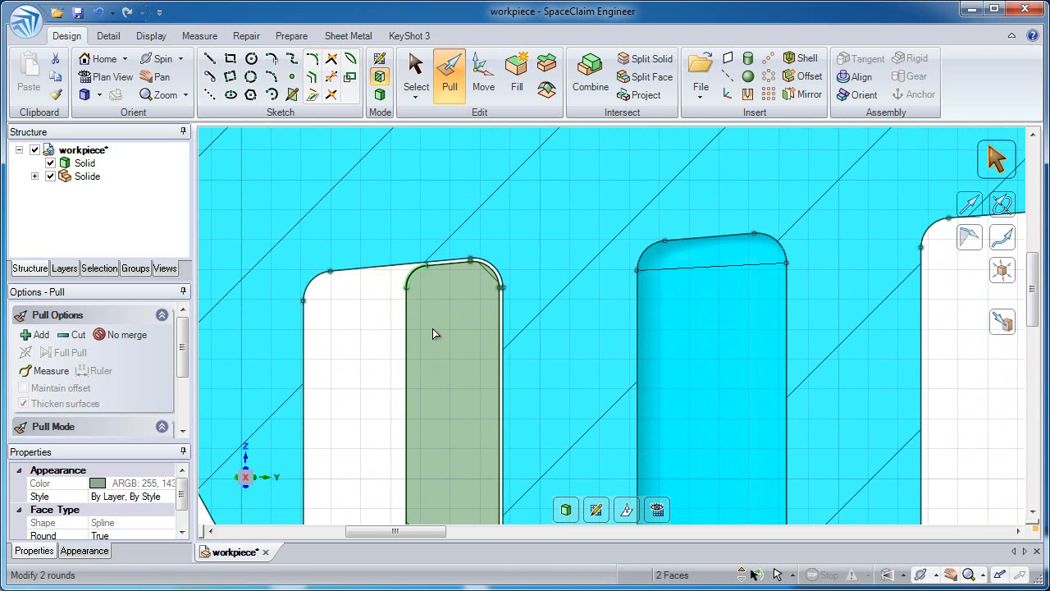
click(492, 276)
drag(389, 324, 338, 390)
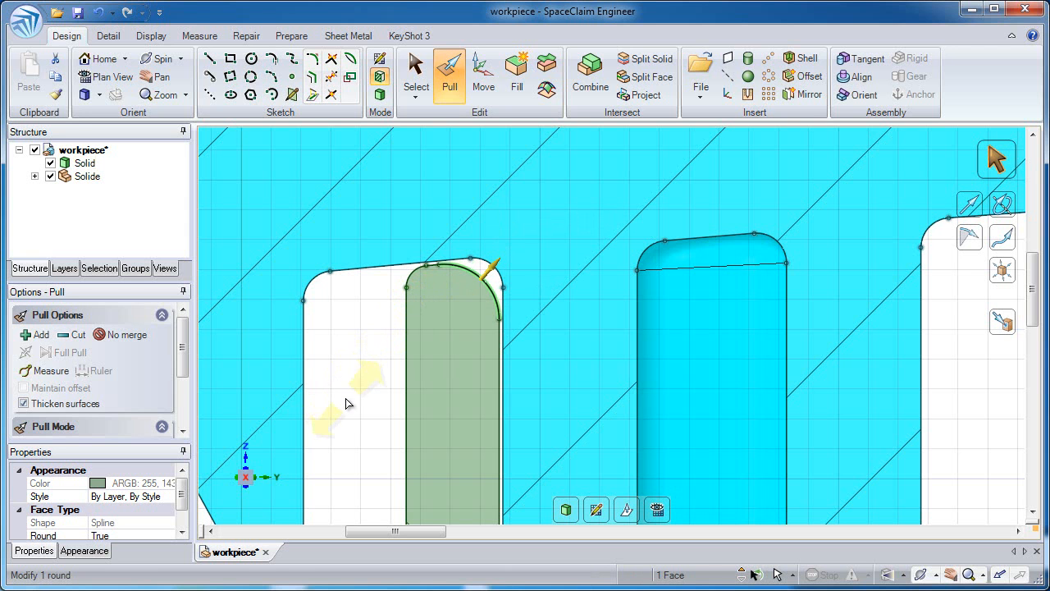
click(356, 480)
Step: Leave the section for 3D mode and activate the Select tool with the whole fixture and workpiece in an angled view
ctrl+middle_drag(358, 468, 374, 294)
shift+middle_drag(431, 412, 453, 229)
ctrl+middle_drag(503, 346, 497, 286)
shift+middle_drag(574, 333, 493, 283)
middle_drag(448, 310, 475, 323)
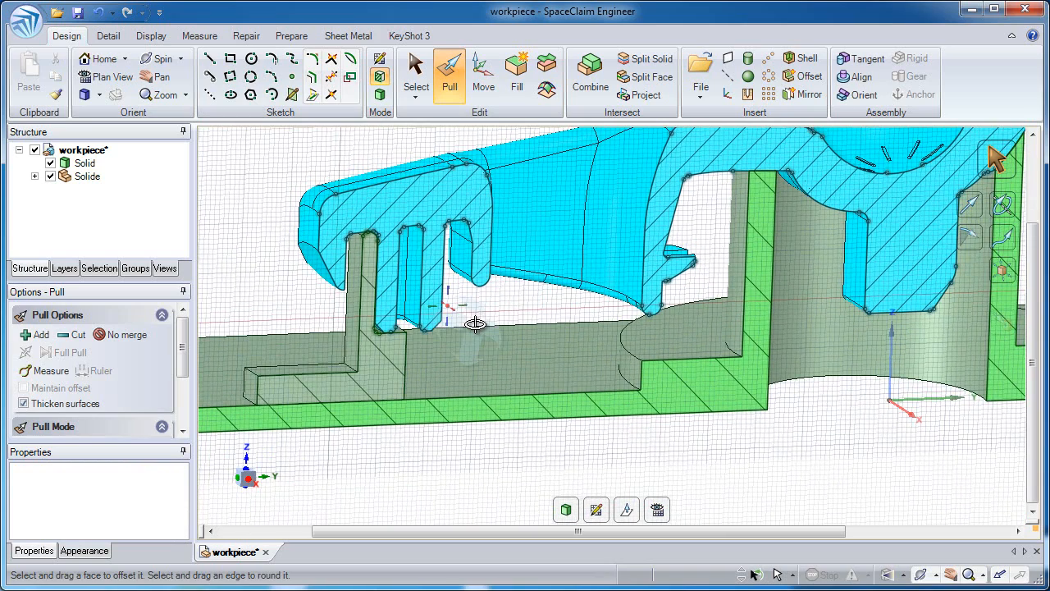
ctrl+middle_drag(485, 367, 471, 296)
key(d)
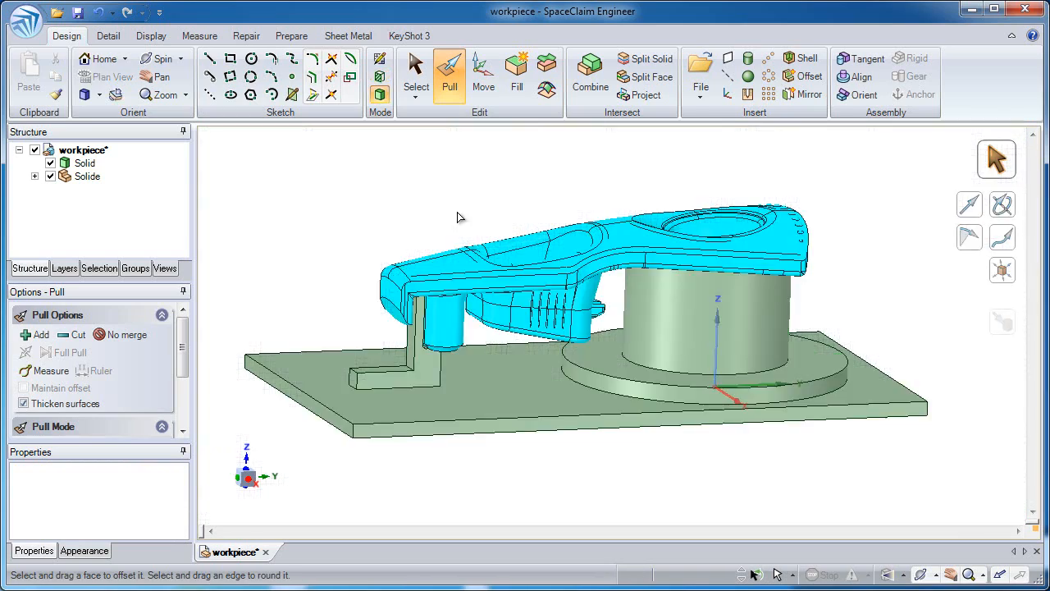
key(s)
scroll(485, 194, up, 1)
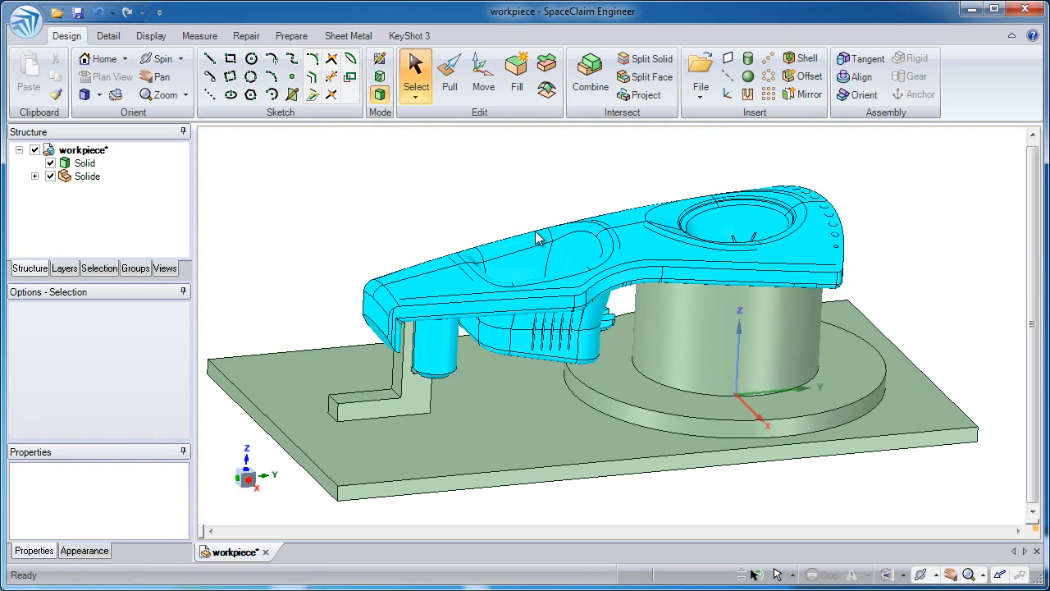